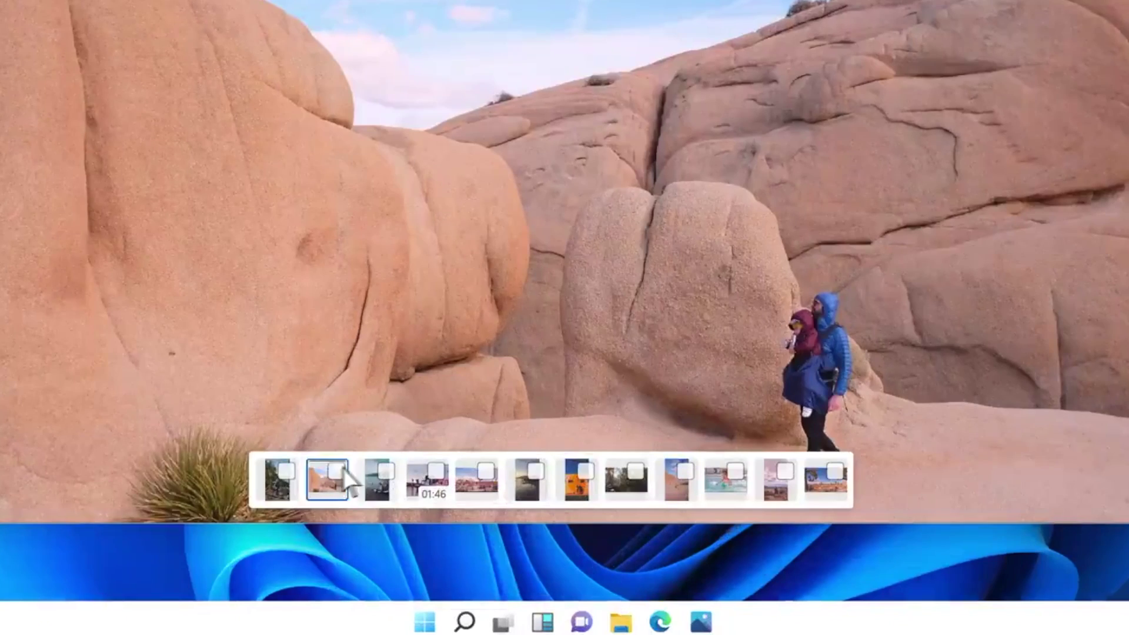
# Compare three more filmstrip photos side by side, then return to IMG_0327 alone
pyautogui.click(512, 523)
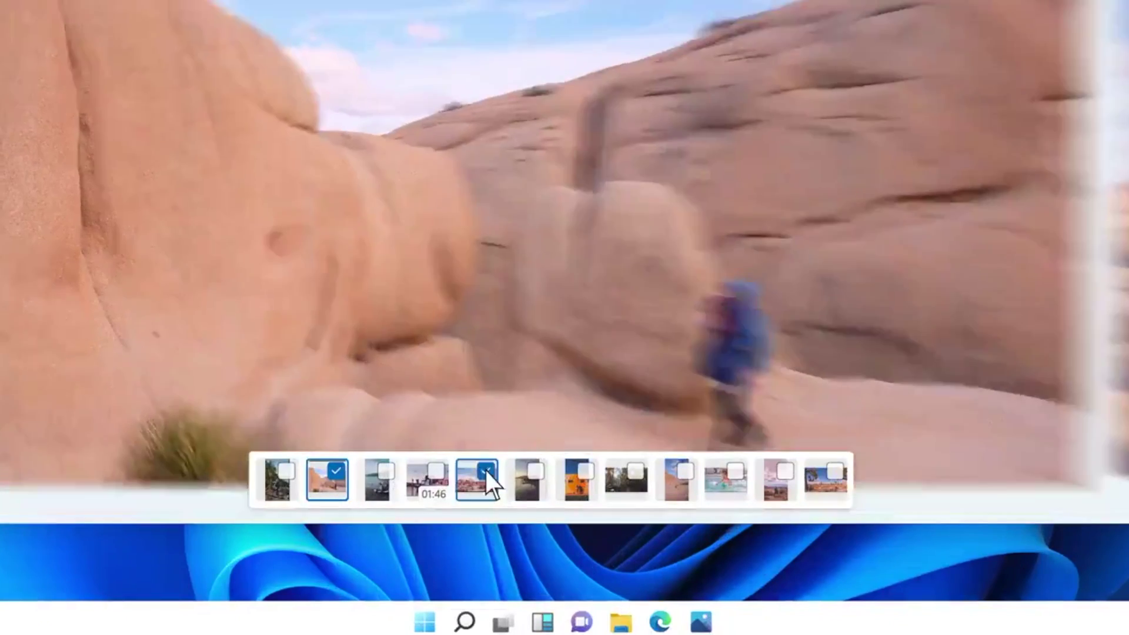
pyautogui.click(579, 524)
pyautogui.click(645, 523)
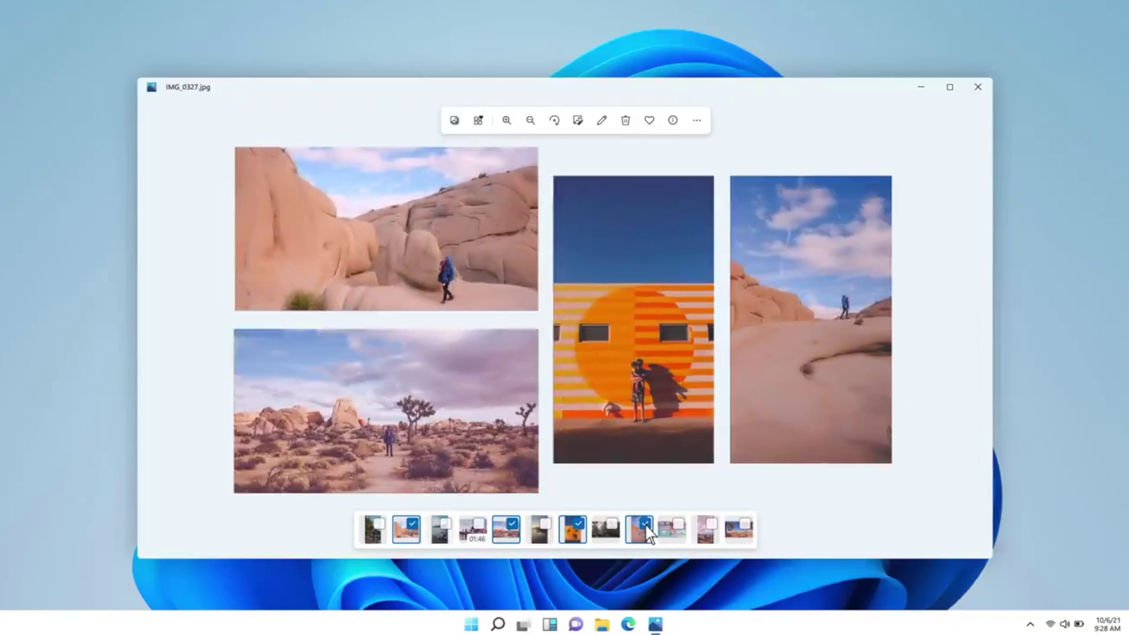
pyautogui.click(480, 268)
# Show IMG_0327's info, then pull its crop's top-left corner inward over the rock
pyautogui.click(672, 120)
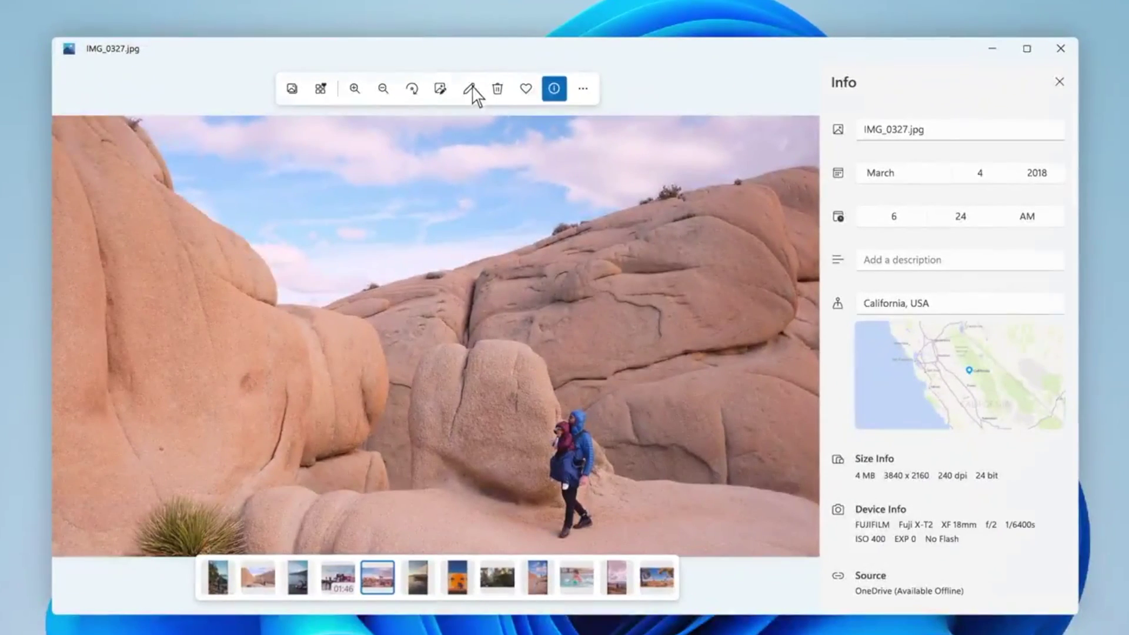
pyautogui.click(440, 178)
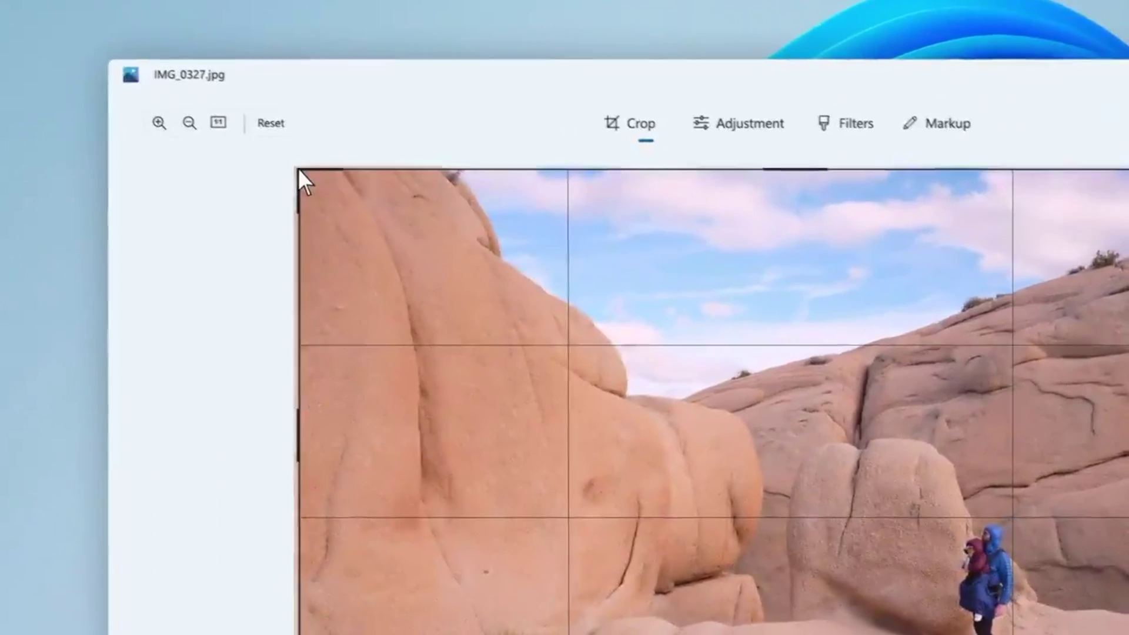
pyautogui.moveTo(190, 118); pyautogui.dragTo(288, 174)
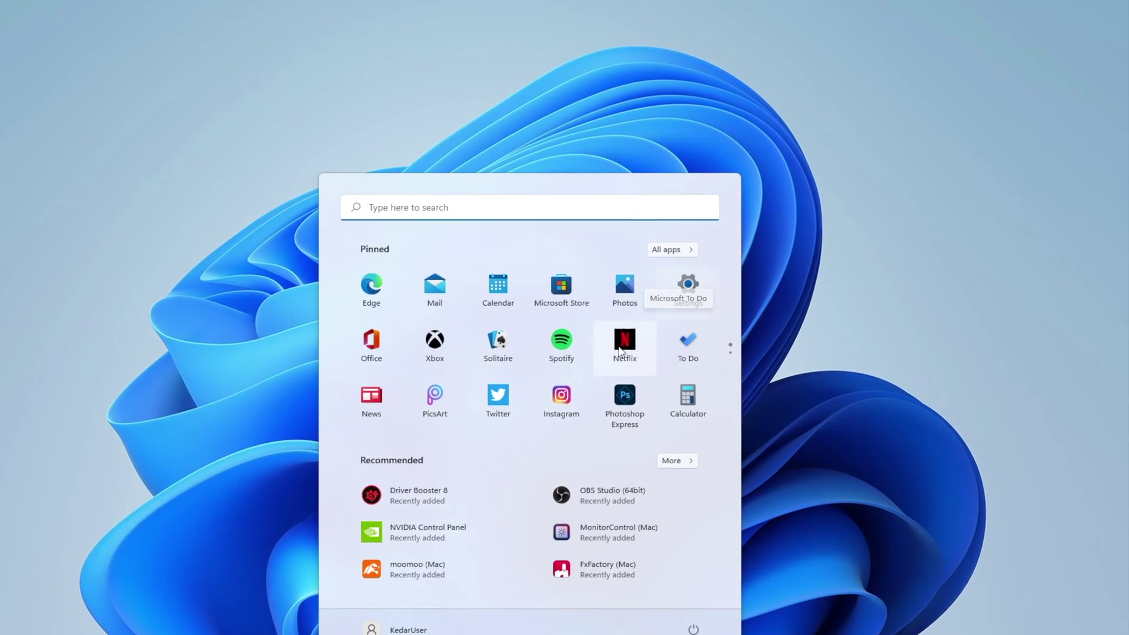
# Scroll the pinned apps to page 2 and back to page 1 with Photos
pyautogui.scroll(-1, 576, 379)
pyautogui.scroll(1, 525, 402)
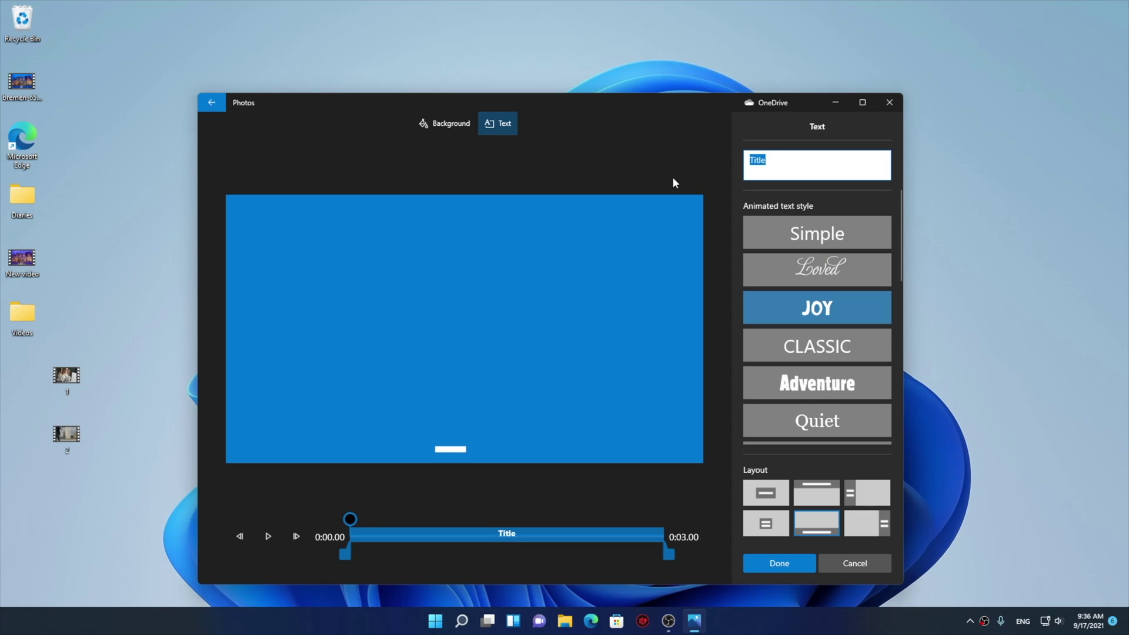
# Retitle the blue card 'Intro' and caption the next clip 'No Joy'
pyautogui.write('Introo')
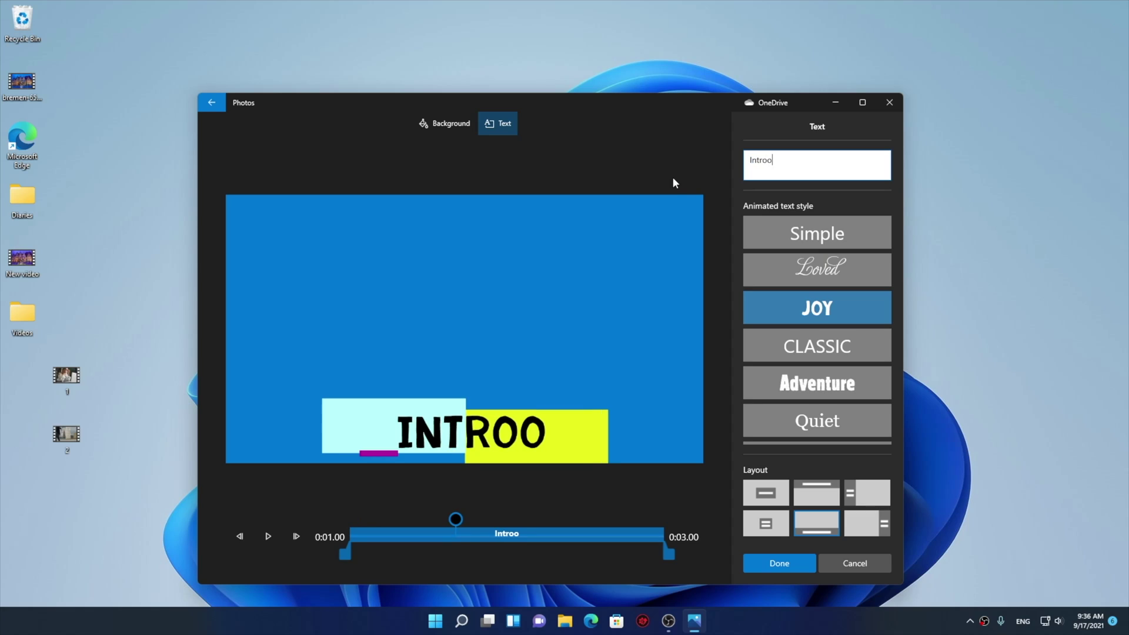
pyautogui.press('BackSpace')
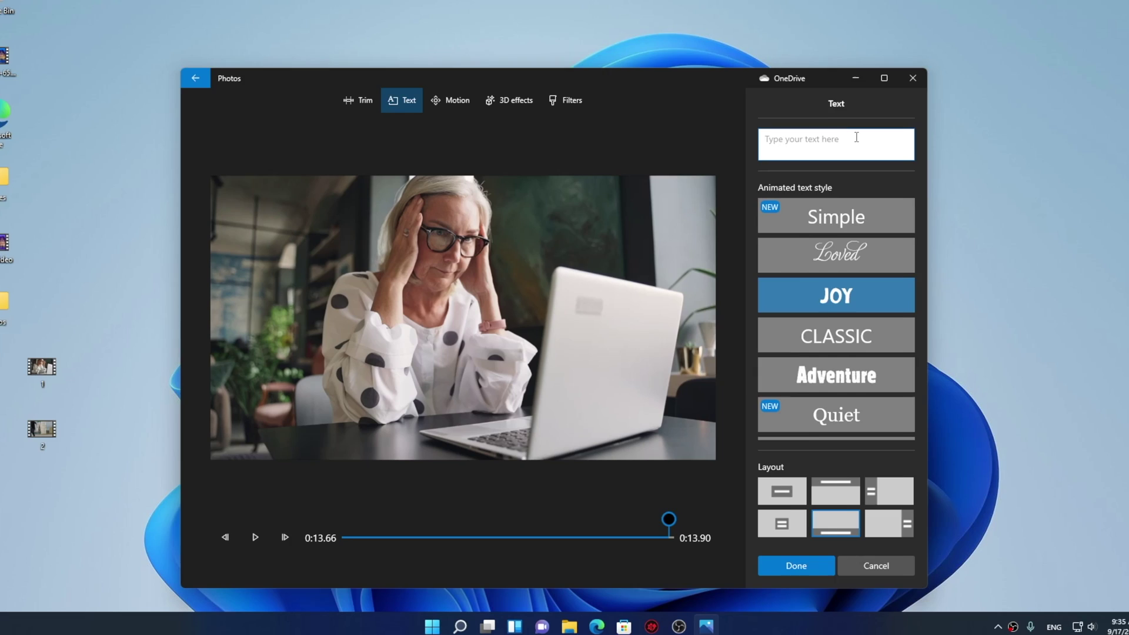
pyautogui.write('No Joy')
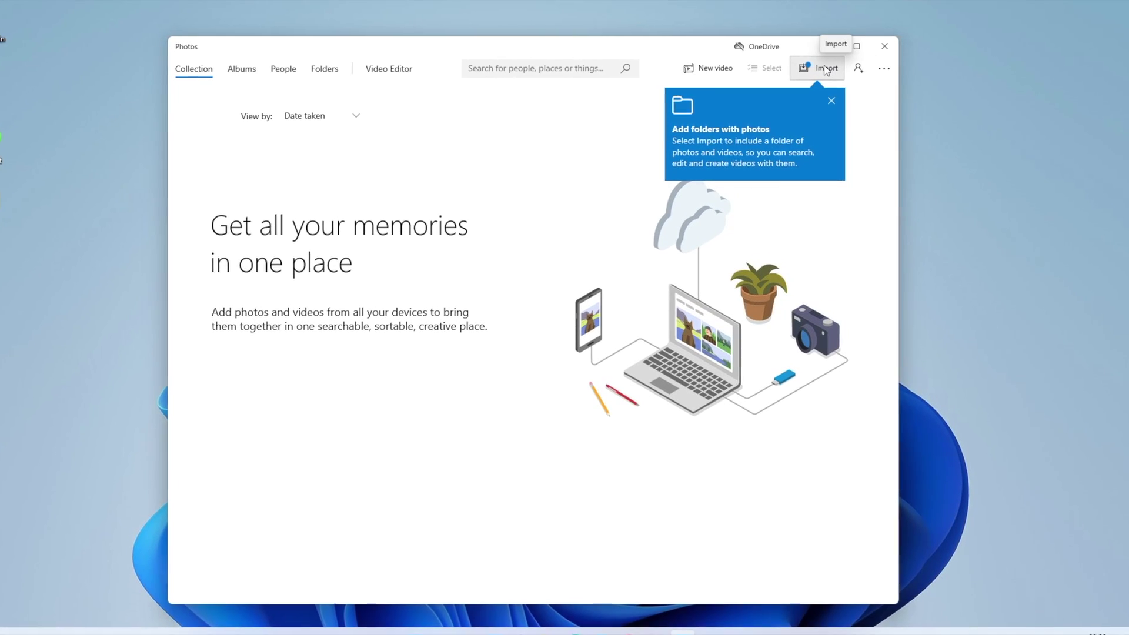
# Glance at the Import options, dismiss them, and open Photos Settings from the ... menu
pyautogui.click(825, 69)
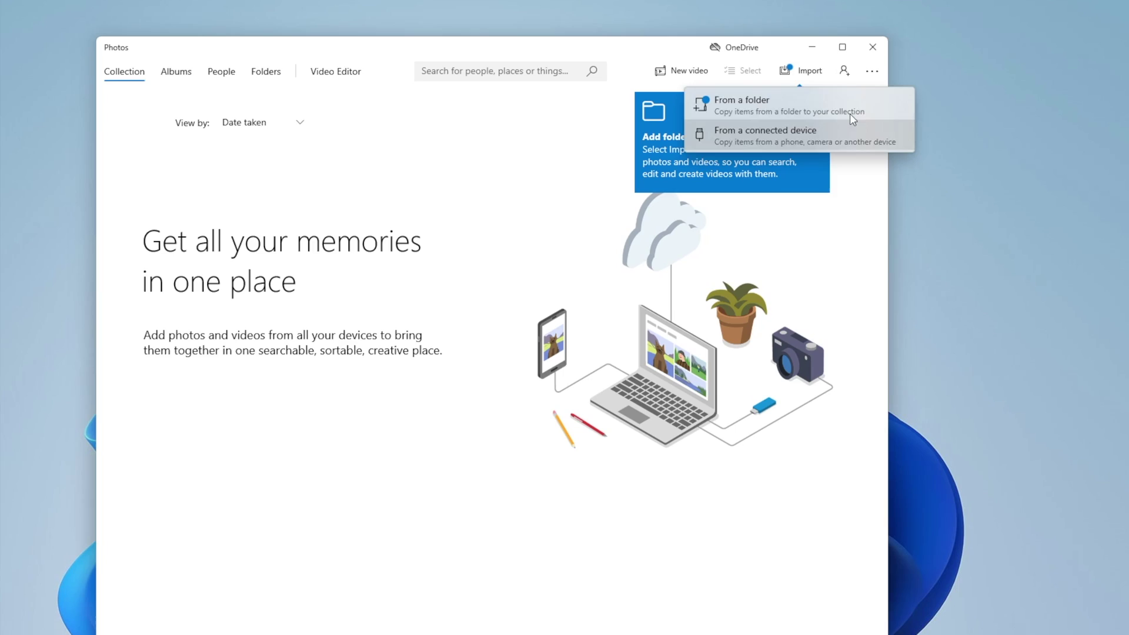
pyautogui.click(871, 74)
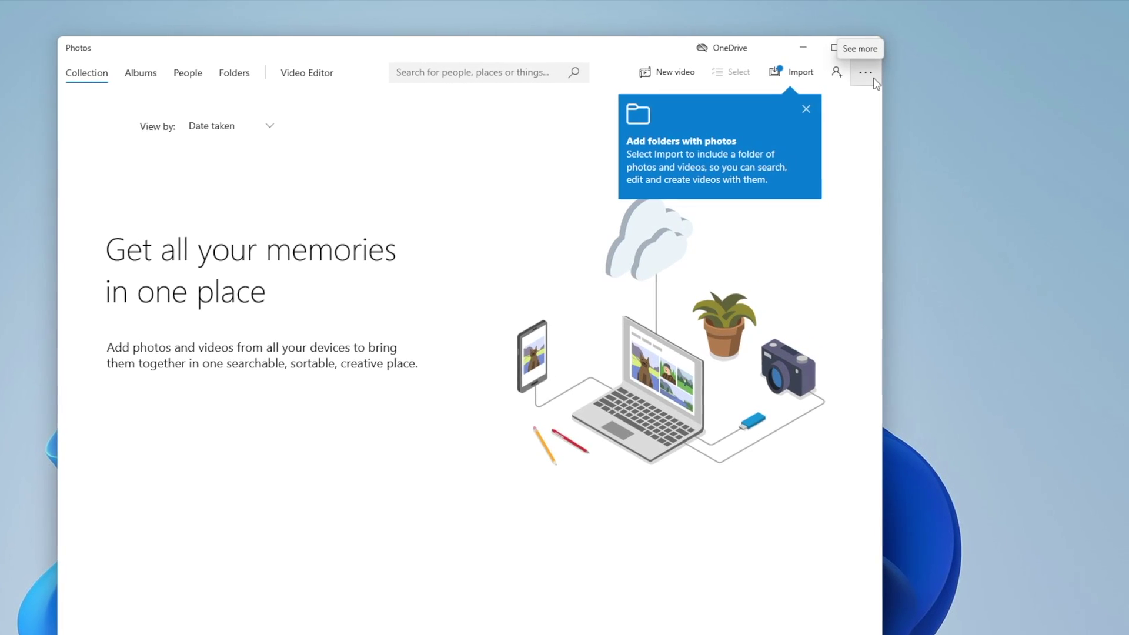
pyautogui.click(870, 74)
pyautogui.click(811, 165)
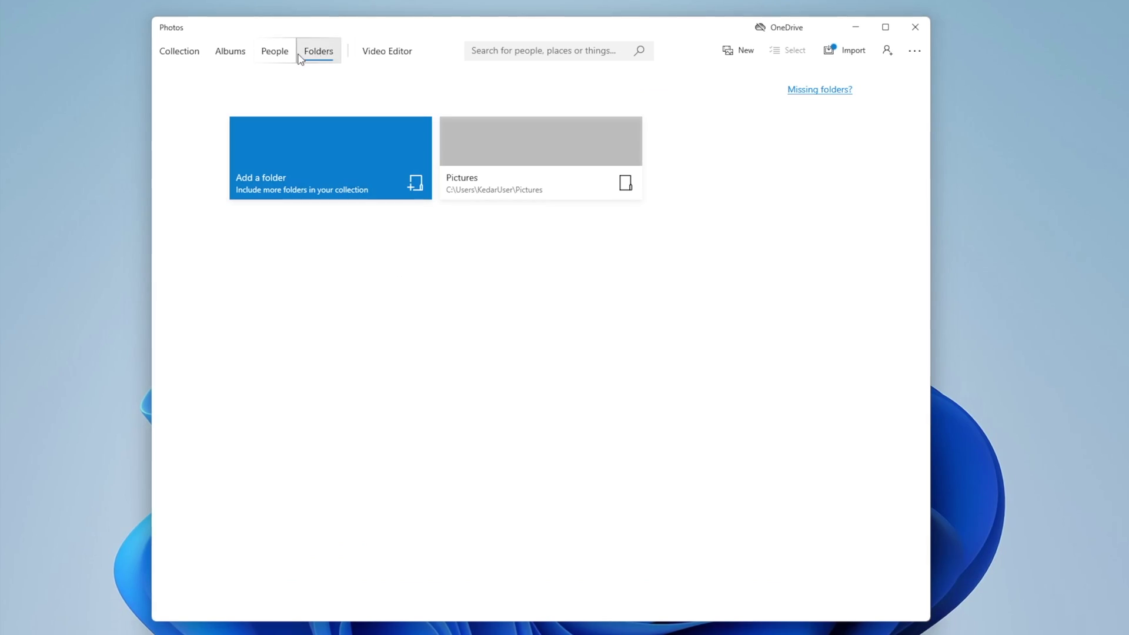
# Add the Desktop's Diaries folder to the collection and open its seven photos
pyautogui.click(257, 196)
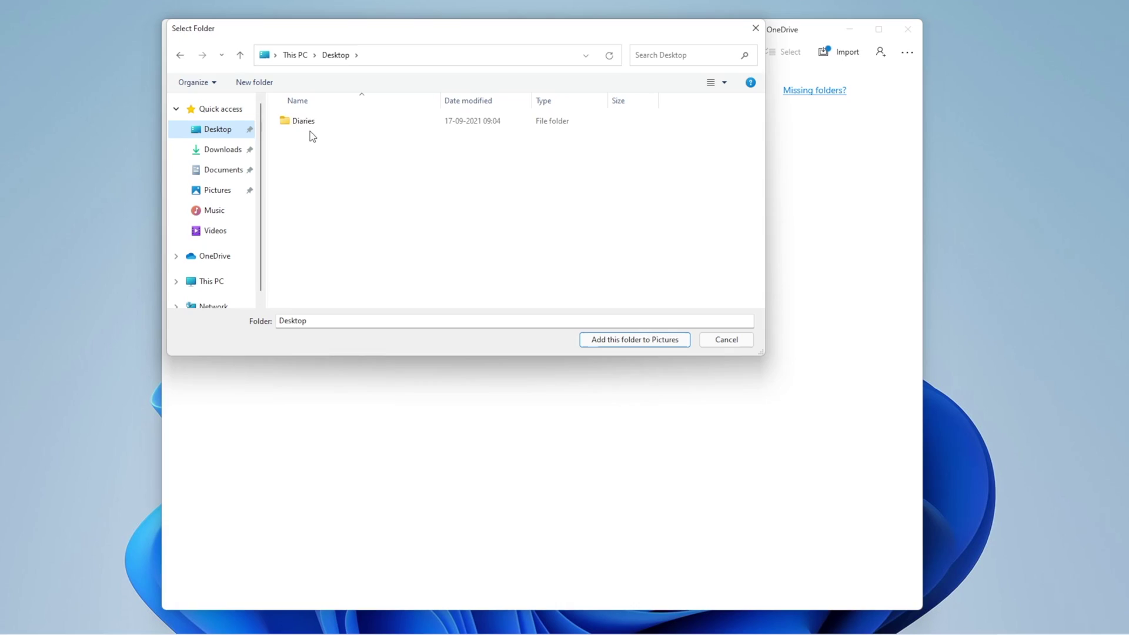
pyautogui.click(308, 123)
pyautogui.click(610, 337)
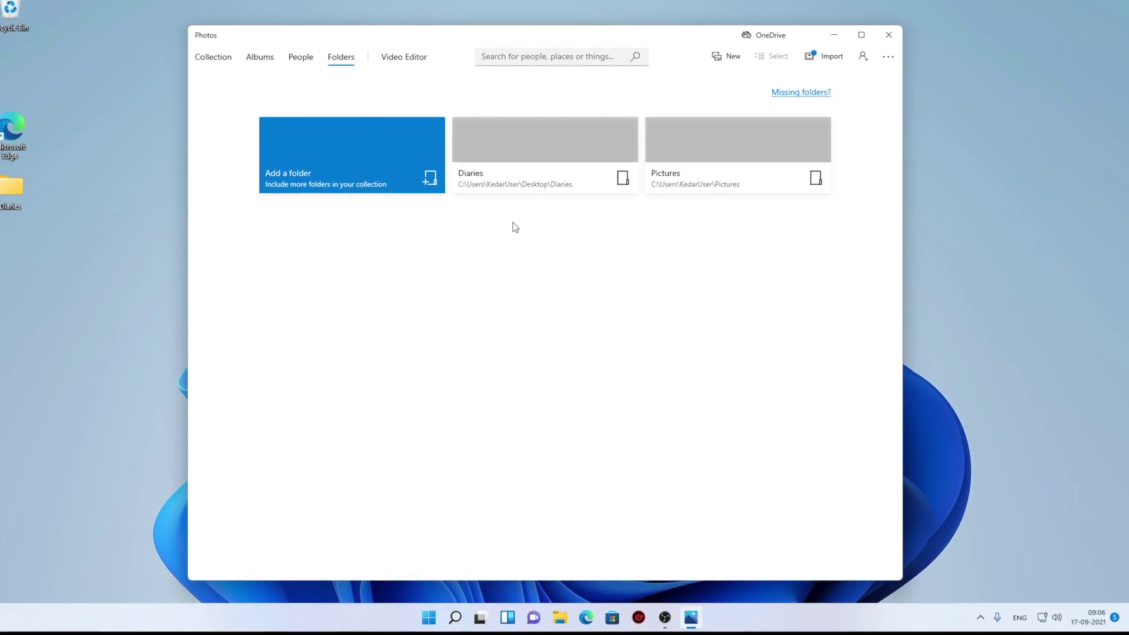
pyautogui.click(506, 174)
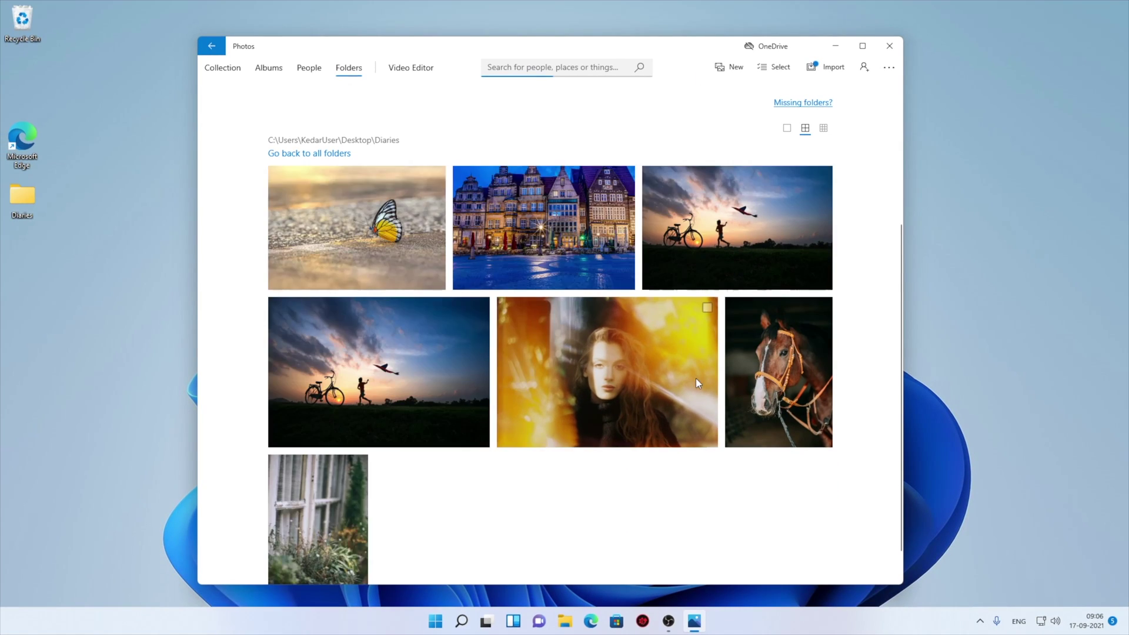
# Open bremen-6557996_1920.jpg and zoom in and out of it with the mouse wheel
pyautogui.click(544, 317)
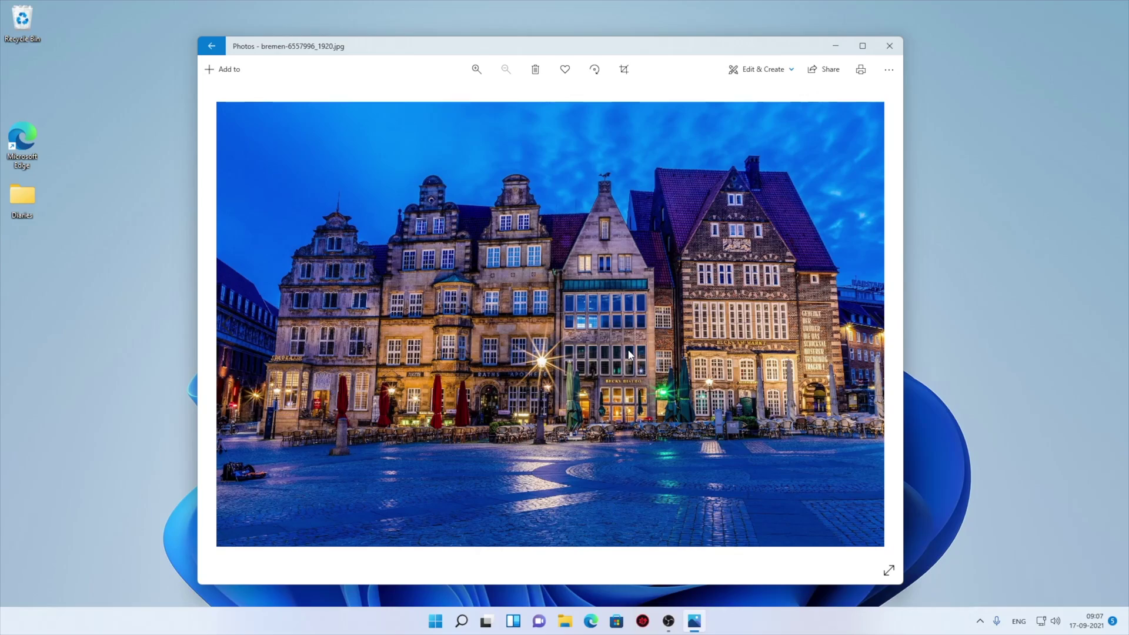
pyautogui.scroll(3, 576, 319)
pyautogui.scroll(-3, 746, 327)
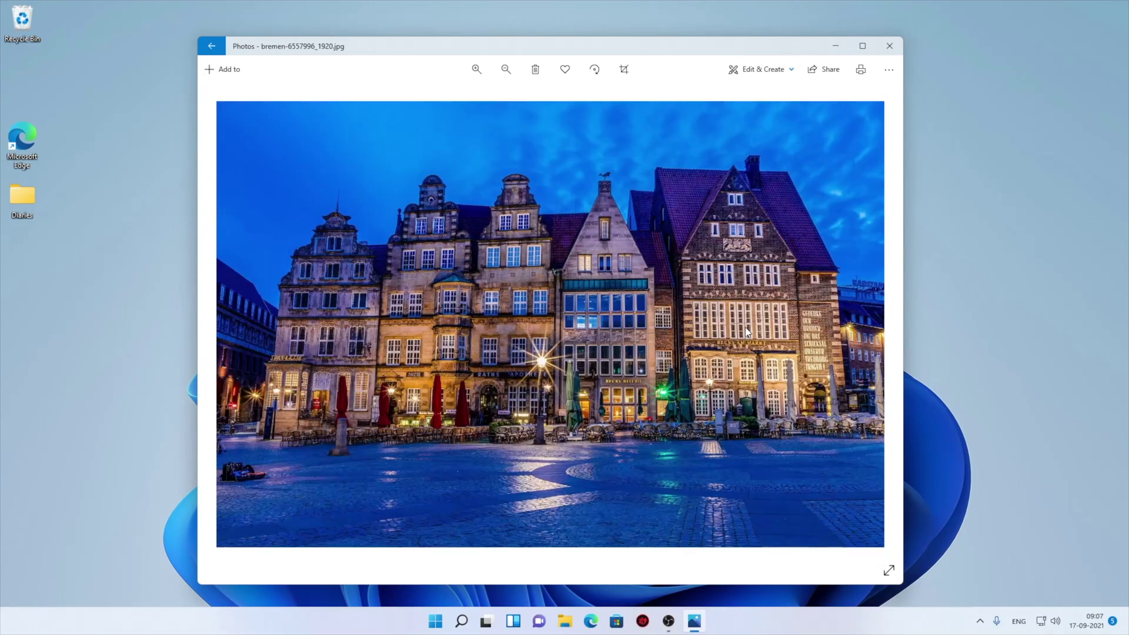
pyautogui.scroll(5, 746, 326)
pyautogui.scroll(-5, 794, 311)
pyautogui.scroll(5, 297, 303)
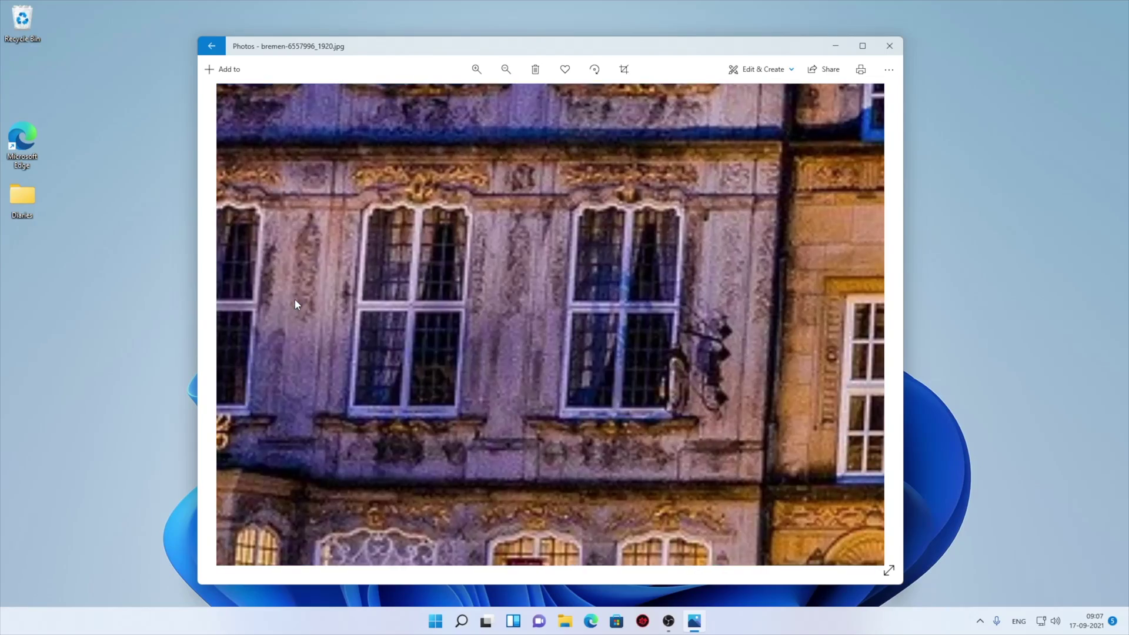
pyautogui.scroll(-5, 312, 310)
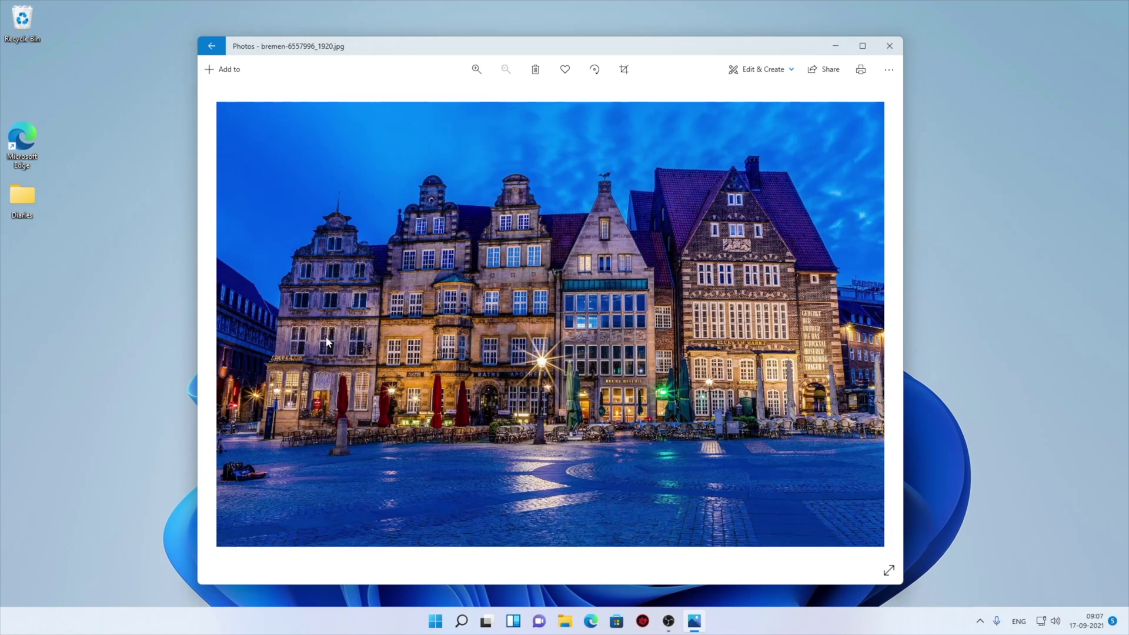
# Draw on the Bremen photo and discard the ink, then add a Lens sparkles 3D effect
pyautogui.click(781, 73)
pyautogui.click(713, 135)
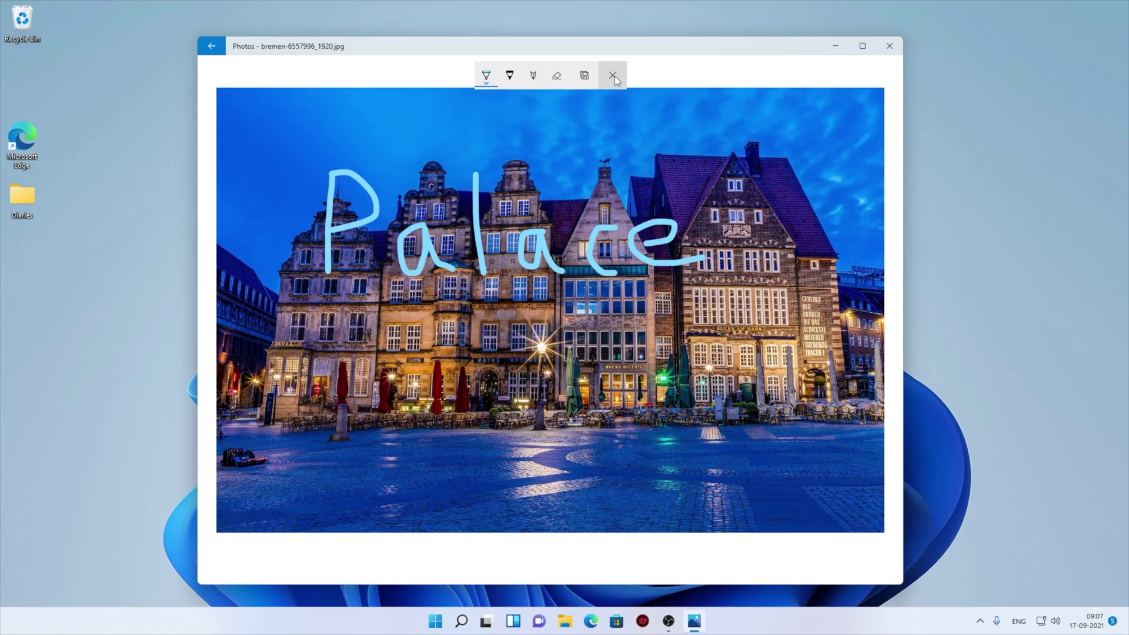
pyautogui.click(615, 76)
pyautogui.click(762, 70)
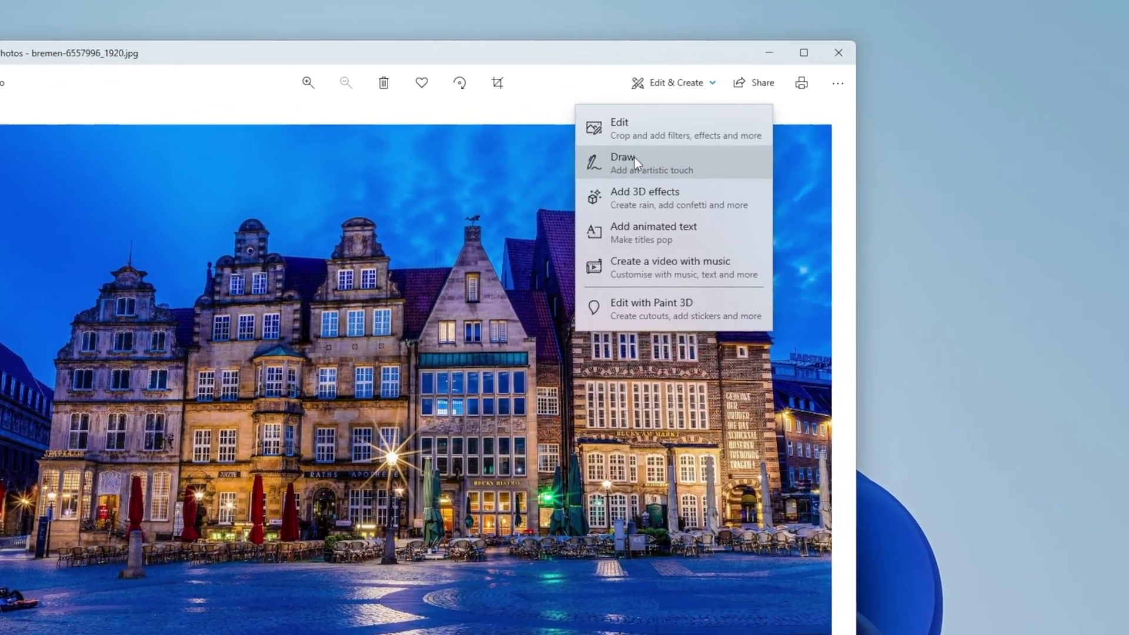
pyautogui.click(623, 199)
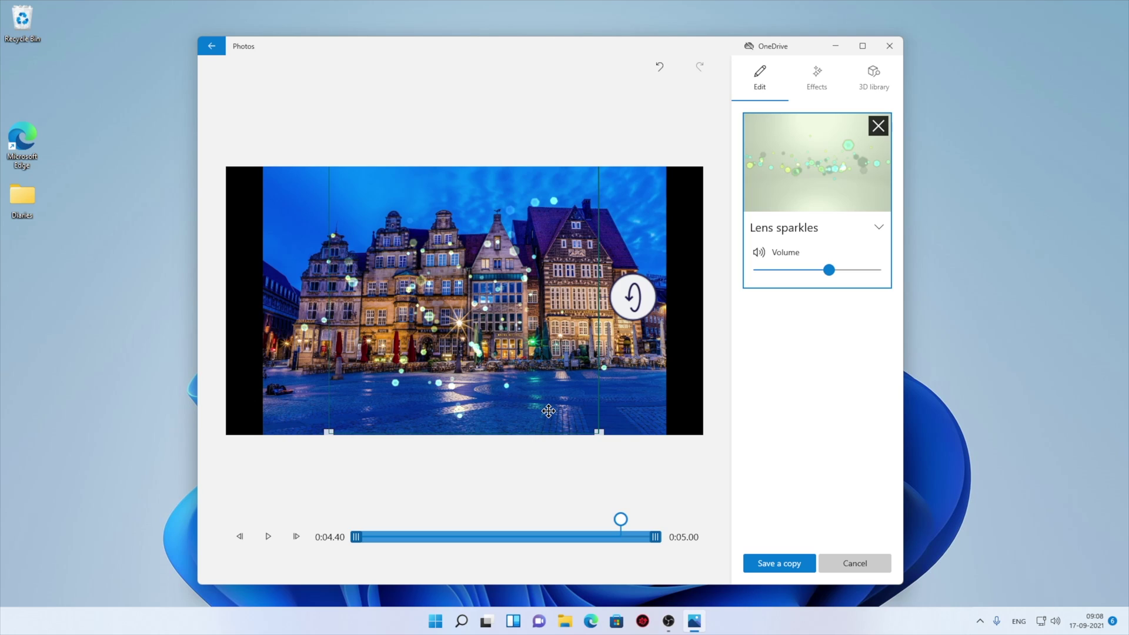
# Save a copy of the sparkles scene as bremen-6557996_1920.mp4
pyautogui.click(779, 564)
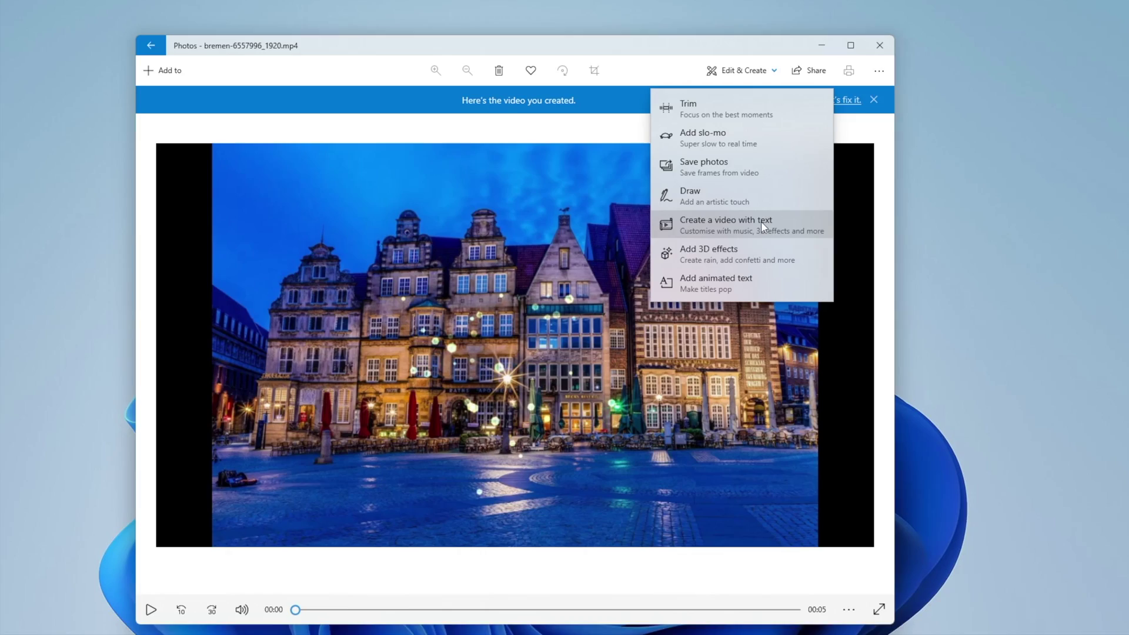
# Create a video with text from the Bremen clip and scrub the preview to 0:04.00
pyautogui.click(742, 235)
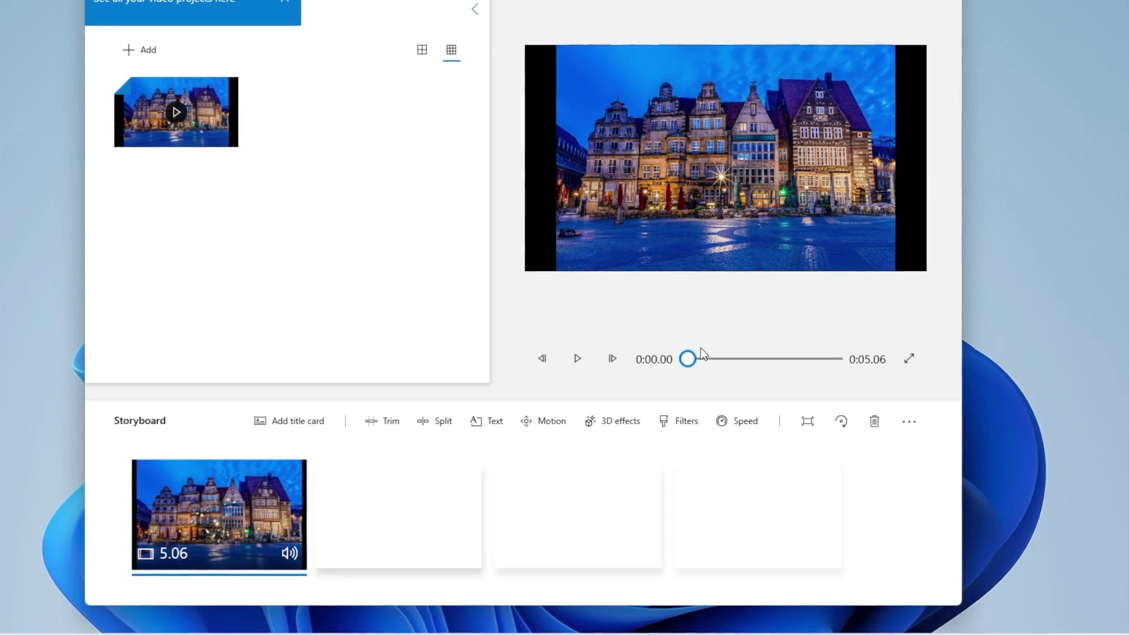
pyautogui.moveTo(699, 356); pyautogui.dragTo(809, 362)
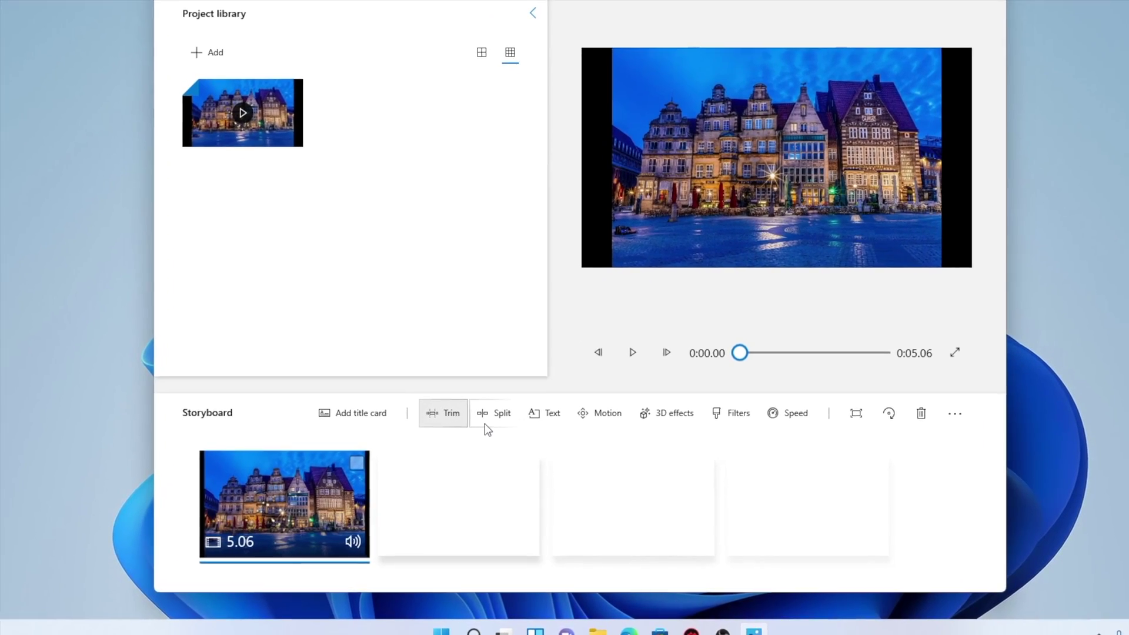
# Caption the Bremen clip 'Palace' and bring up the background music choices
pyautogui.click(555, 404)
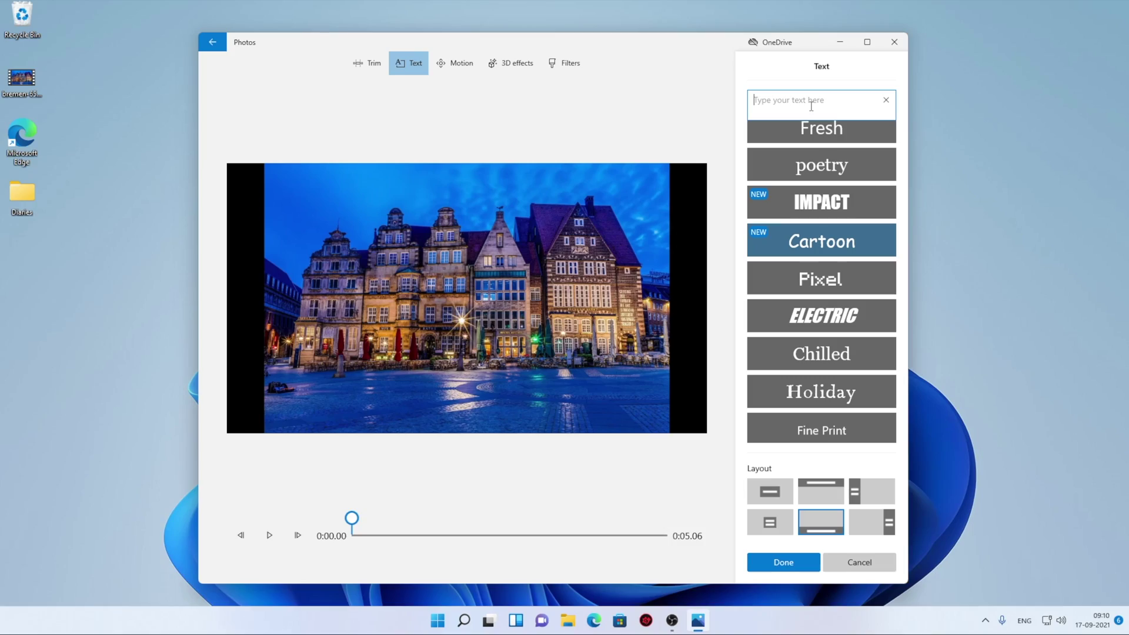
pyautogui.write('Palace')
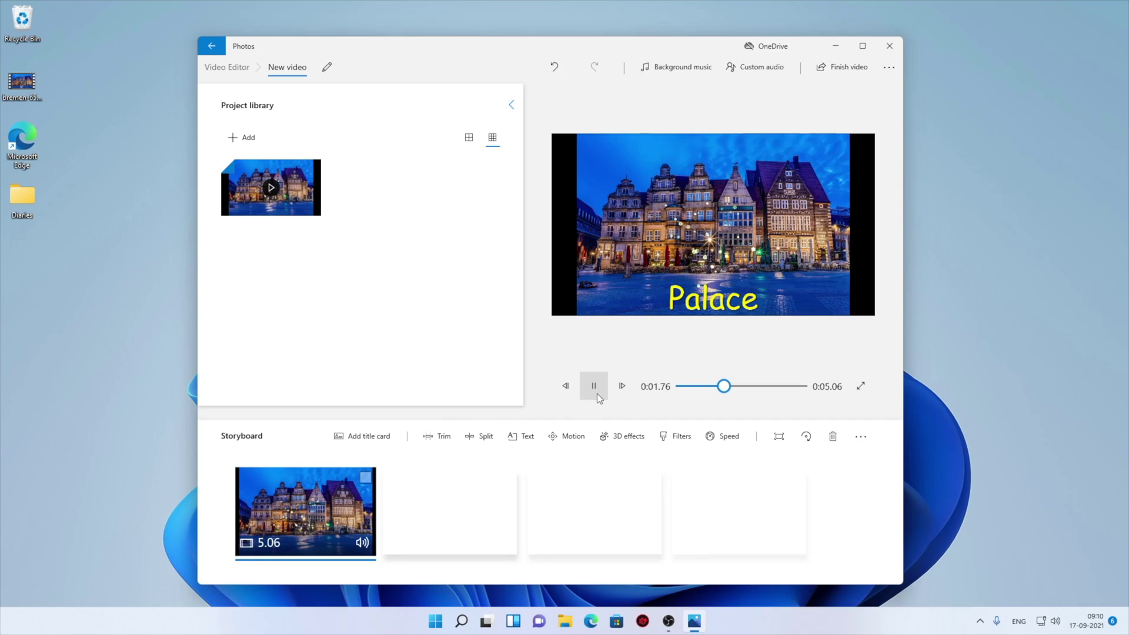
pyautogui.click(660, 62)
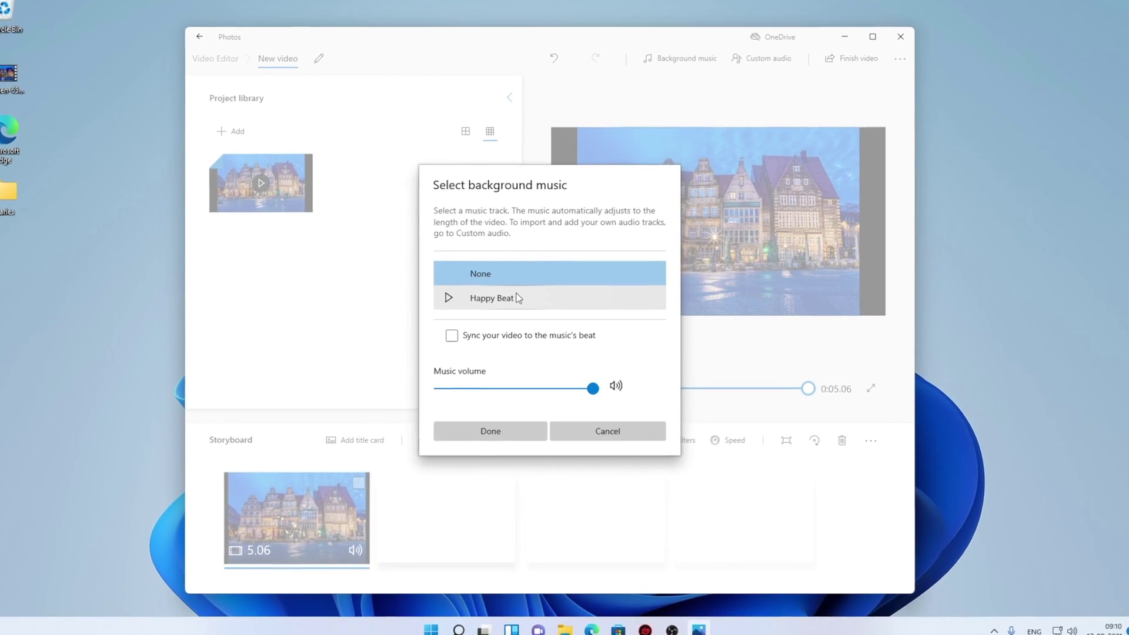
# Set Happy Beat as the background music synced to the beat, and bring up the clip's Motion presets
pyautogui.click(514, 294)
pyautogui.click(520, 337)
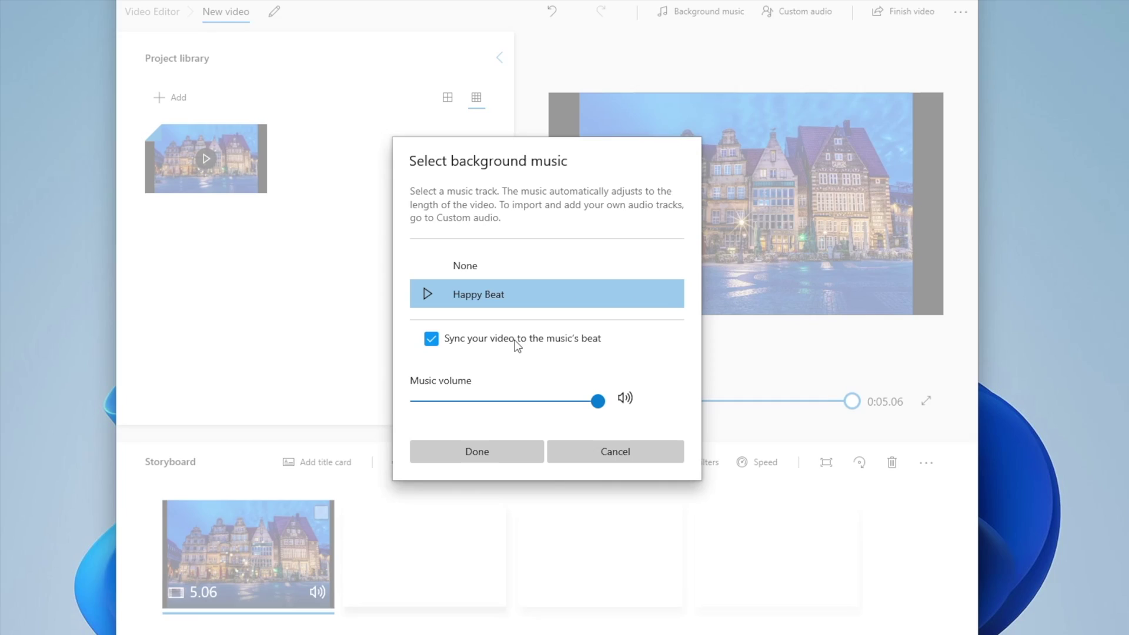
pyautogui.press('Return')
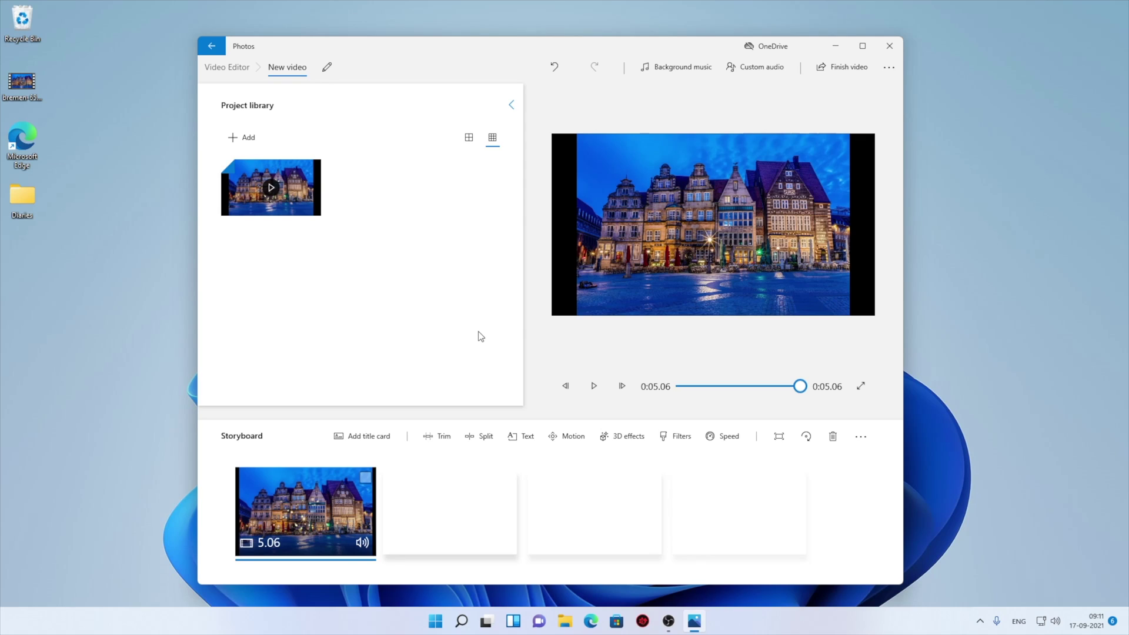
pyautogui.click(562, 437)
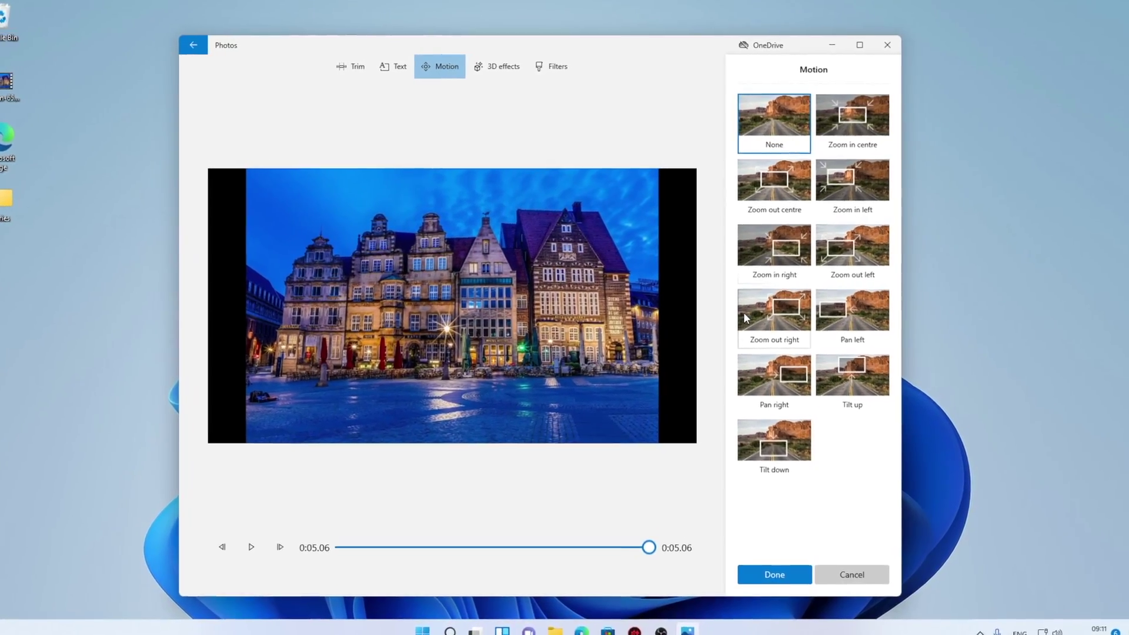
# Apply Zoom in left to the clip, then switch its motion to Zoom in right
pyautogui.click(858, 176)
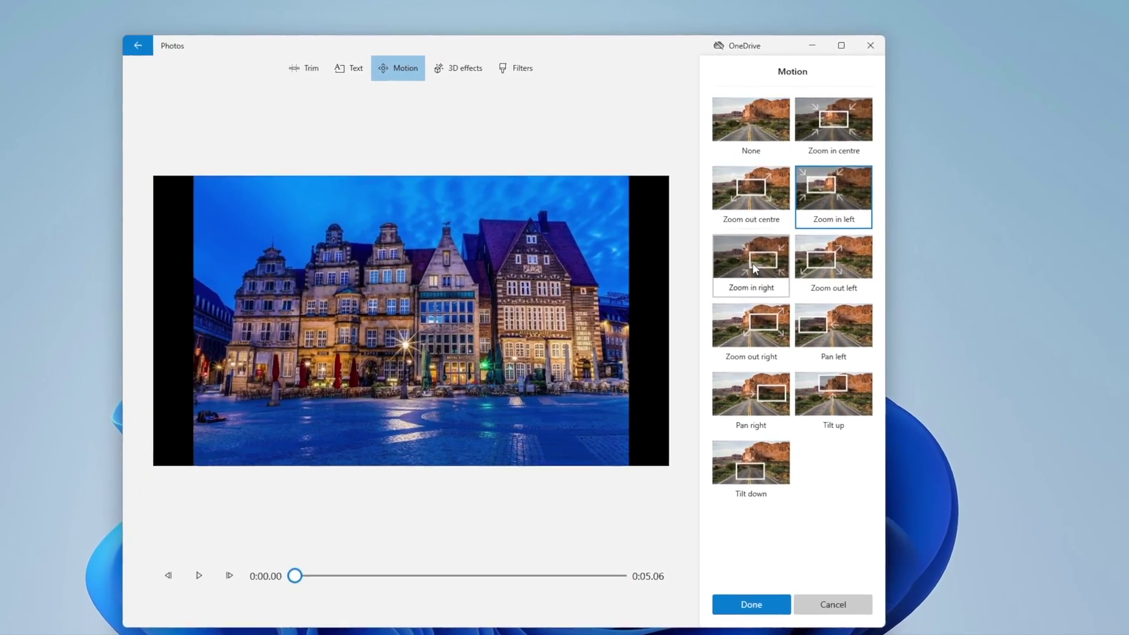
pyautogui.click(753, 263)
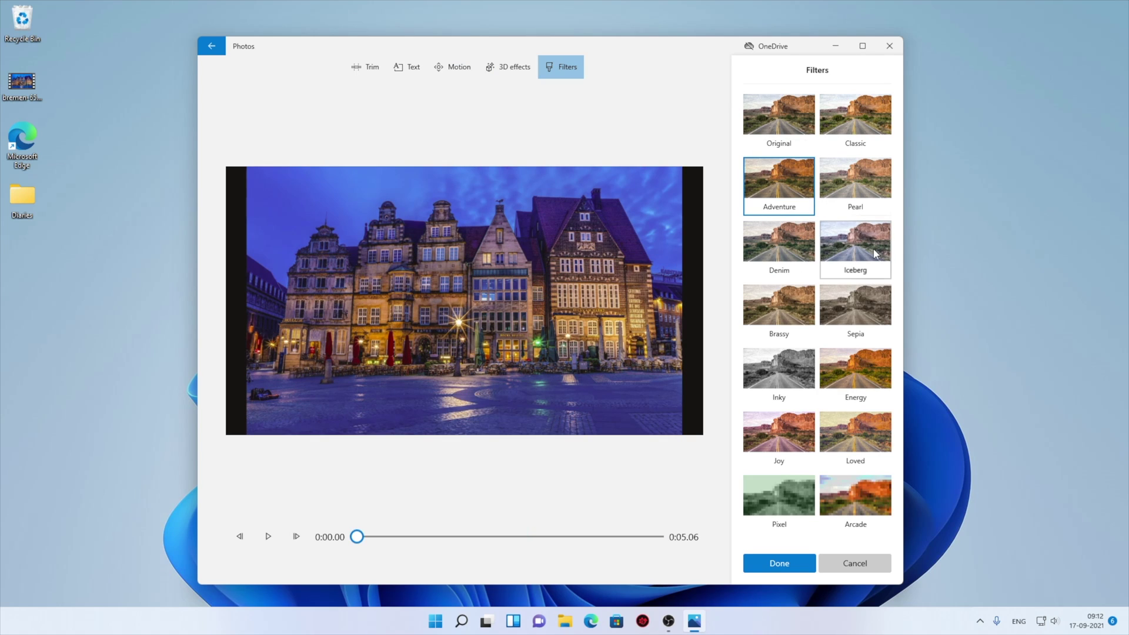
# Preview the Inky, Pixel, Arcade and Joy filters on the clip, ending on Joy
pyautogui.click(779, 367)
pyautogui.click(267, 537)
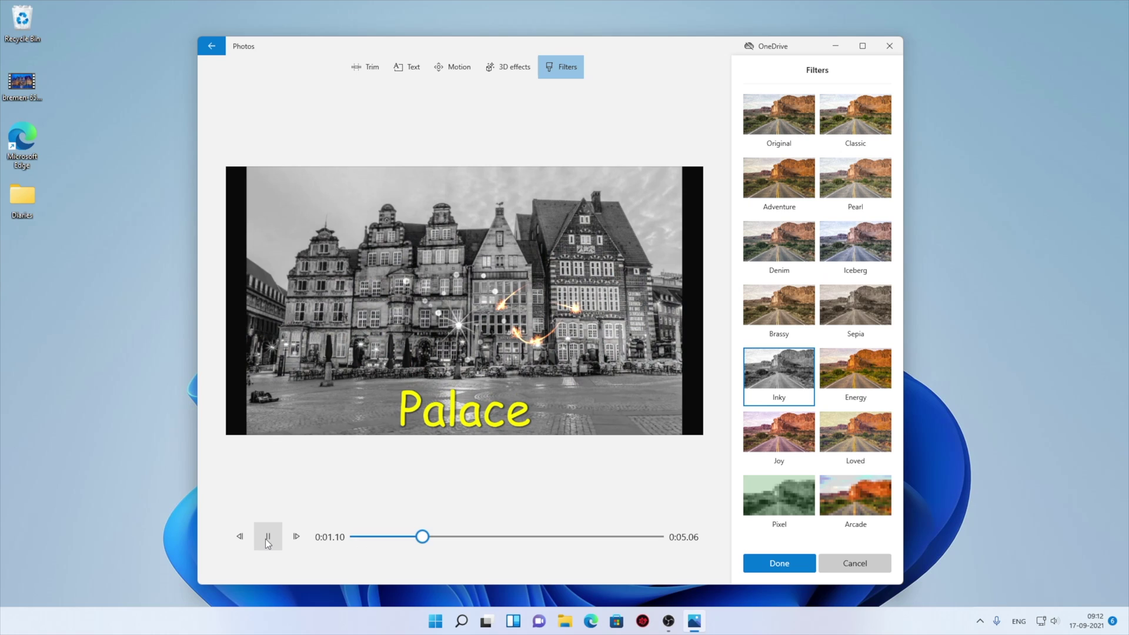
pyautogui.click(779, 496)
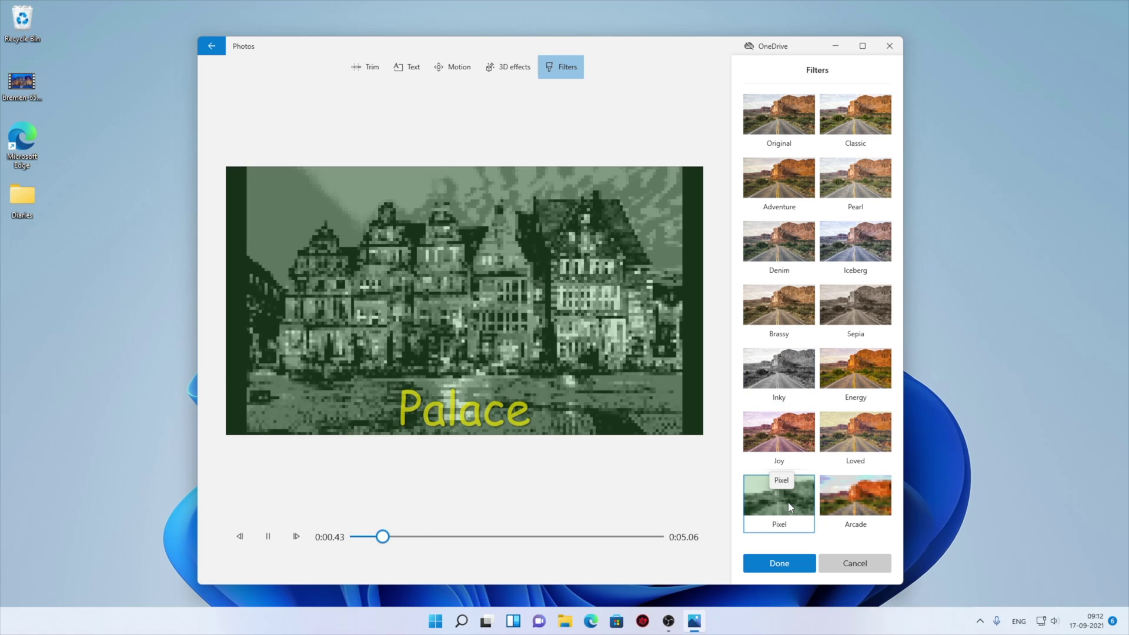
pyautogui.click(855, 513)
pyautogui.click(782, 435)
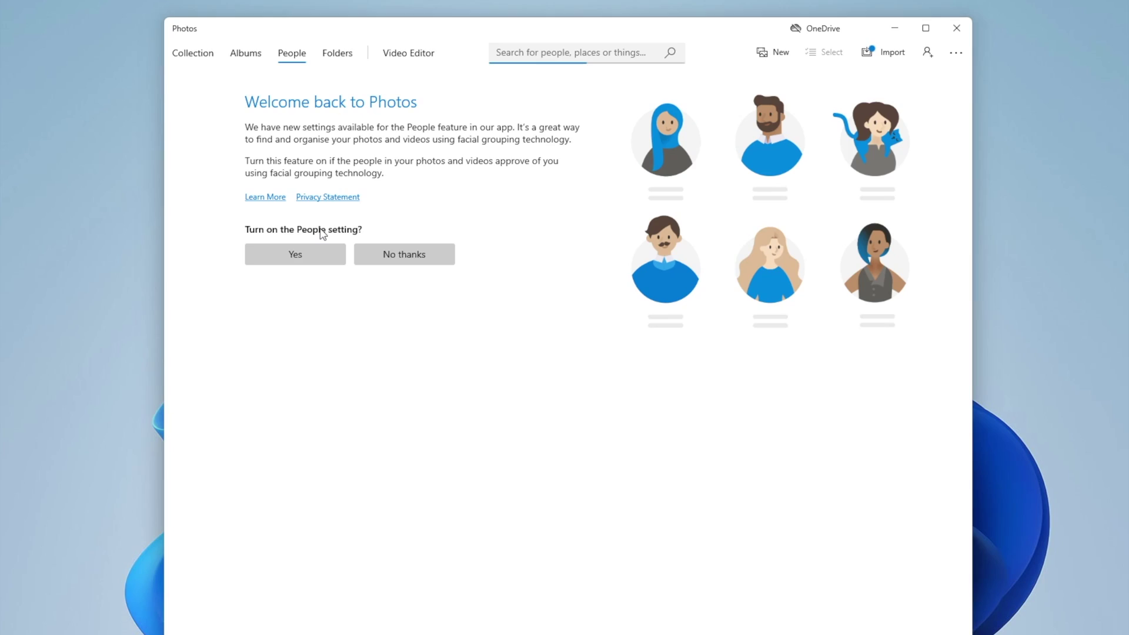
# Turn on the People setting and dismiss the sign-in prompt
pyautogui.click(285, 267)
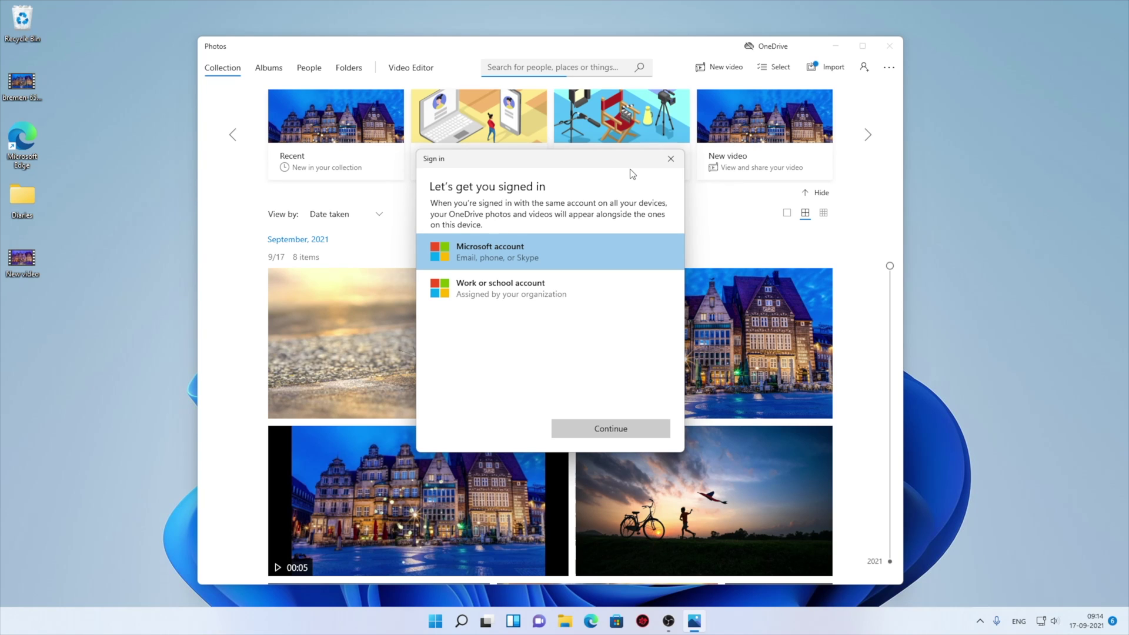
pyautogui.click(670, 158)
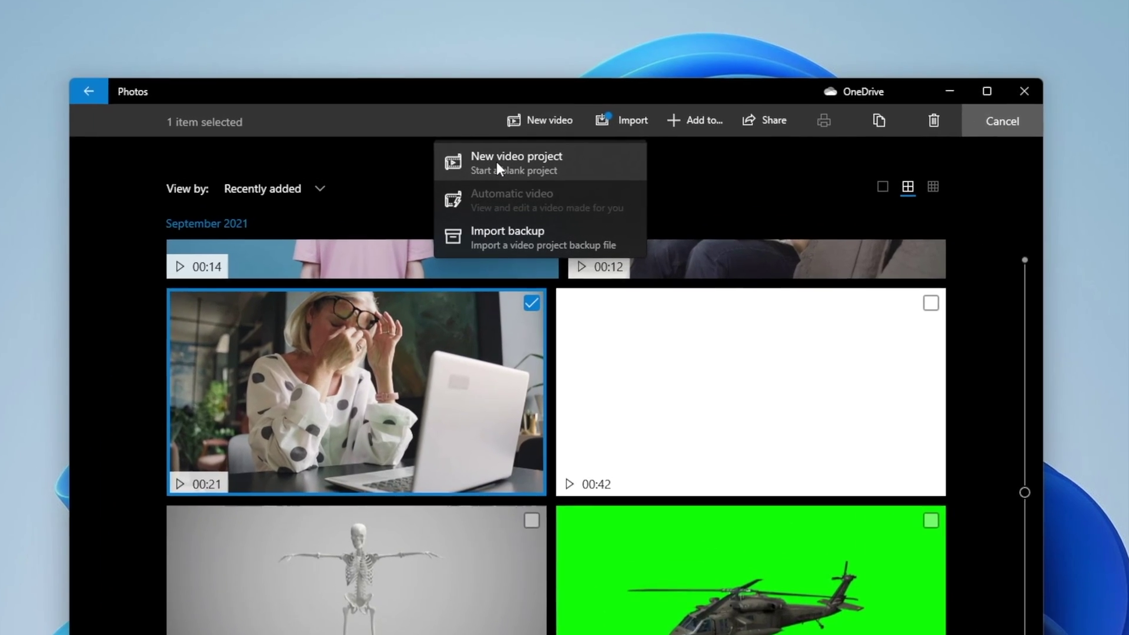
# Start a blank video project and trim the laptop clip to 0:13.90
pyautogui.click(508, 154)
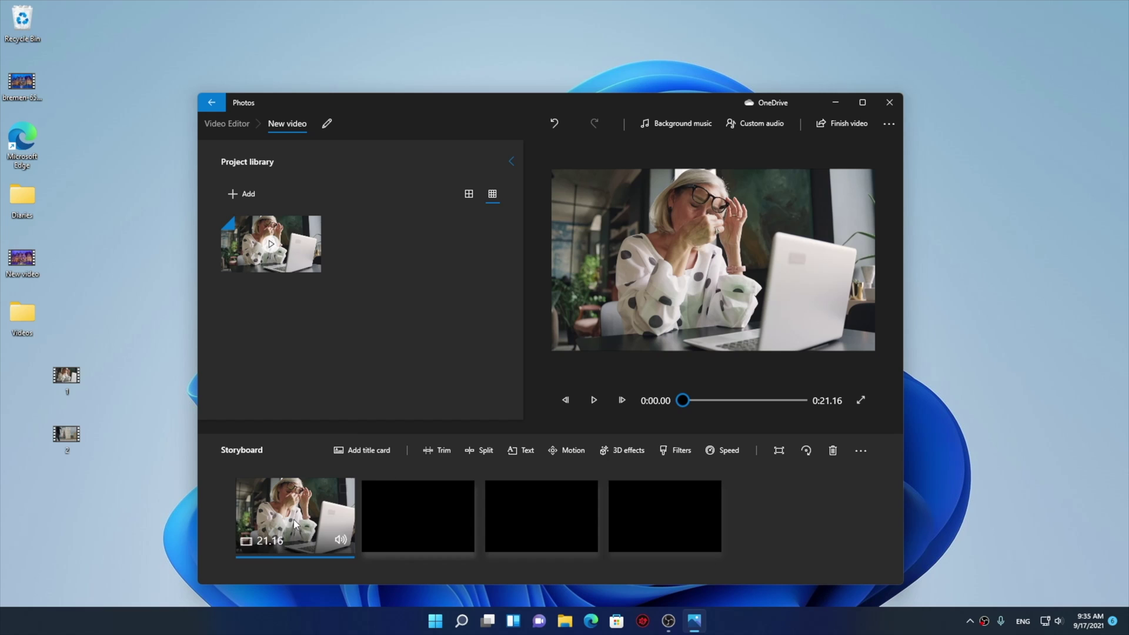
pyautogui.click(446, 450)
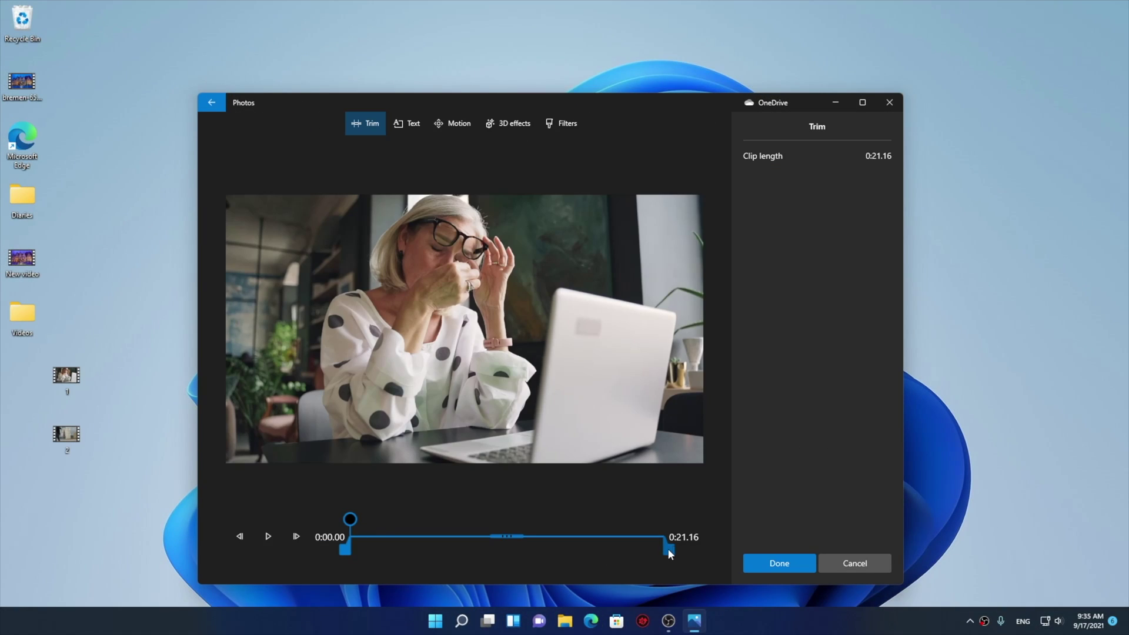
pyautogui.moveTo(668, 548); pyautogui.dragTo(582, 548)
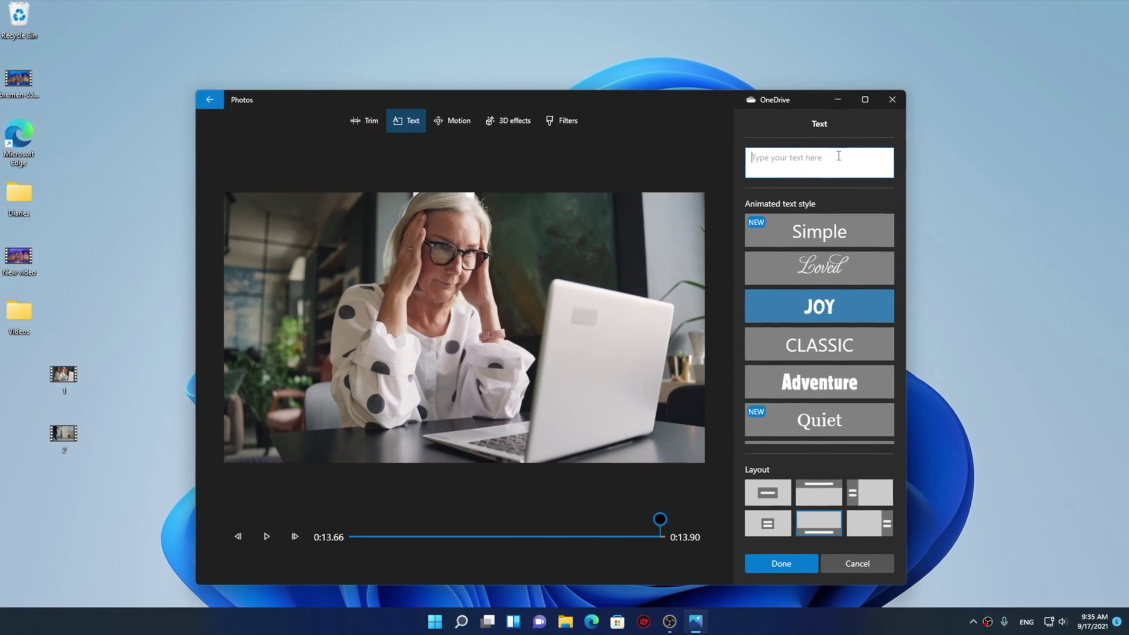
# Caption the clip 'No Joy' in the JOY text style and play it back
pyautogui.write('N')
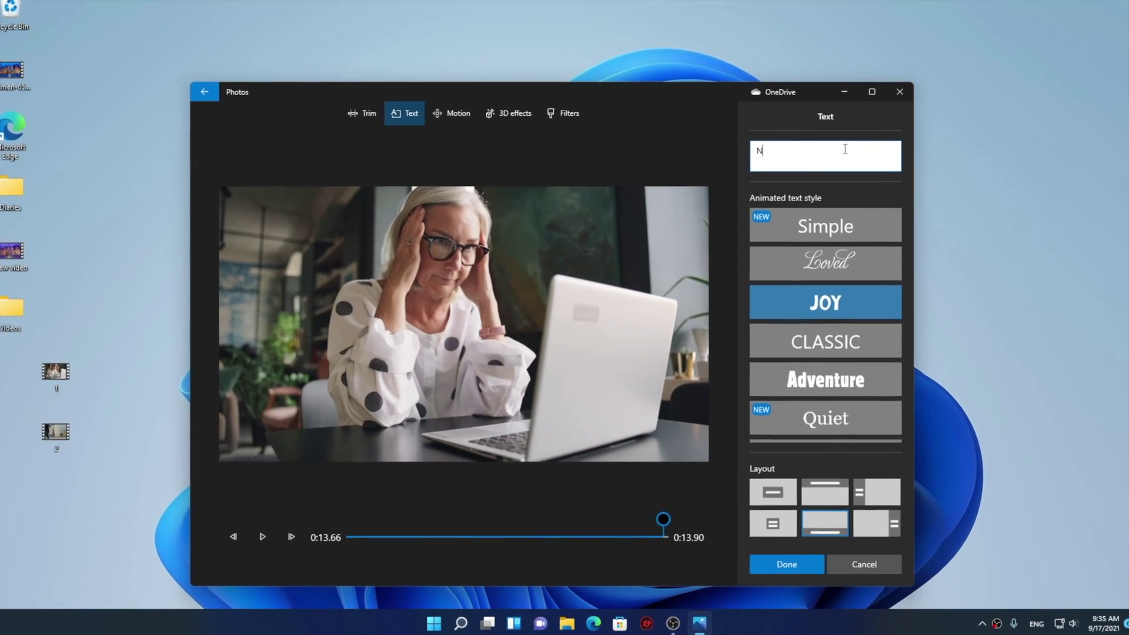
pyautogui.write('o Joy')
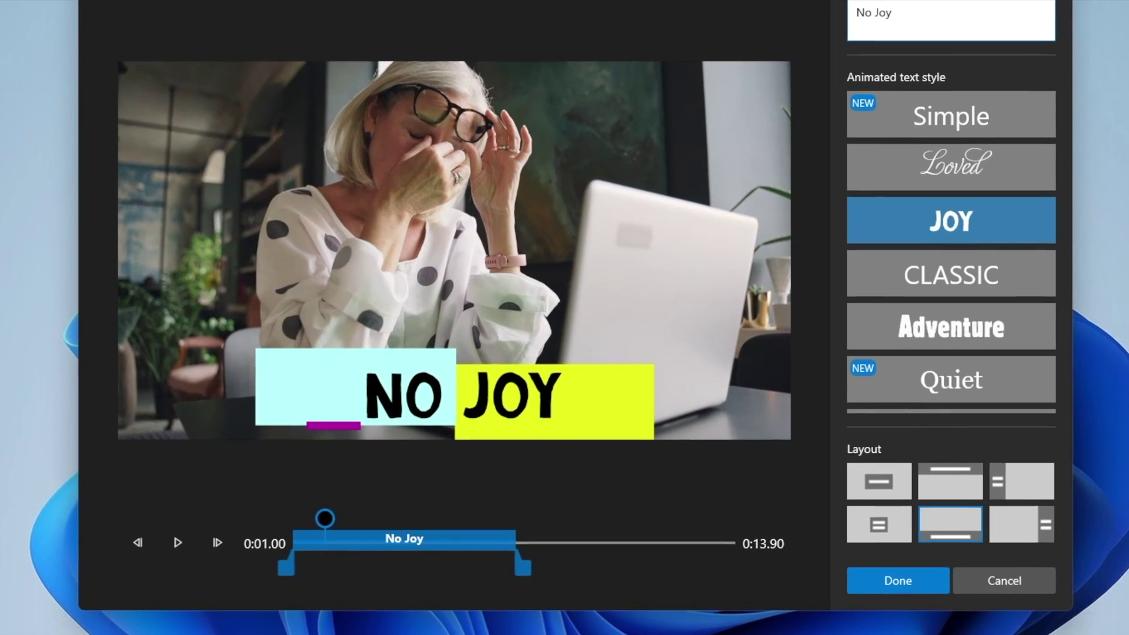
pyautogui.click(885, 579)
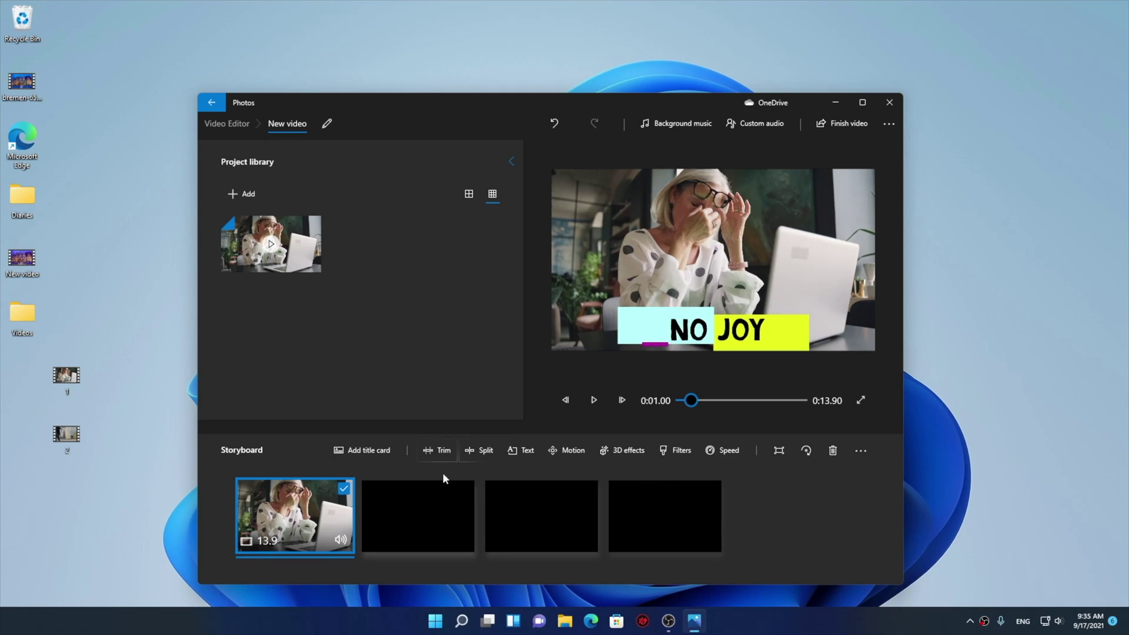
pyautogui.click(693, 348)
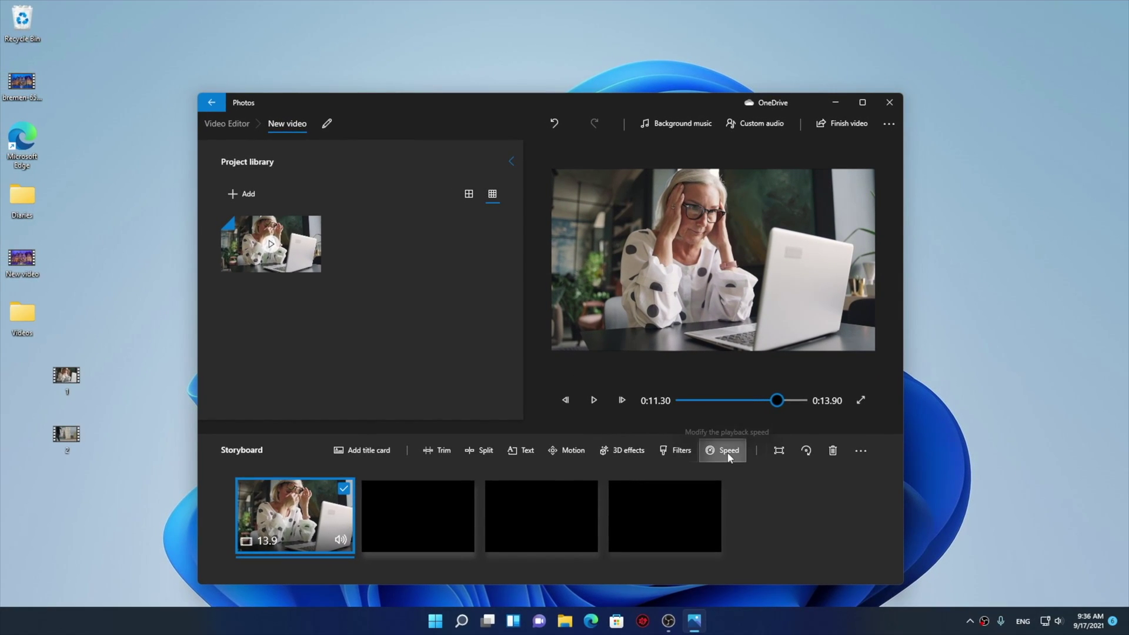
# Add a title card reading 'Intro' to the project
pyautogui.click(727, 456)
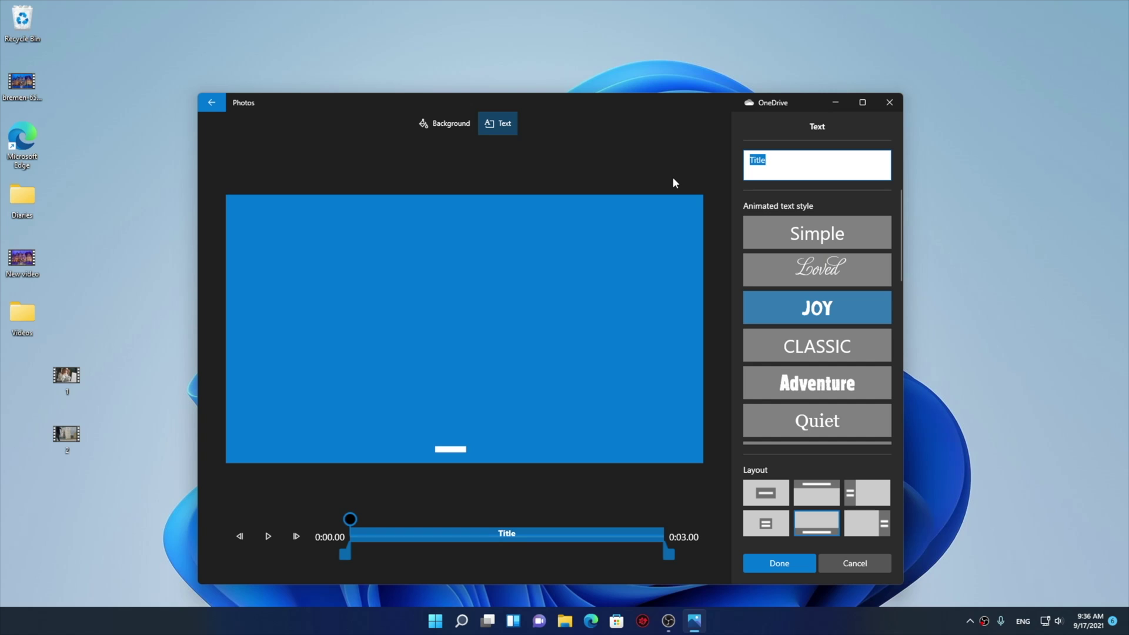
pyautogui.write('Introo')
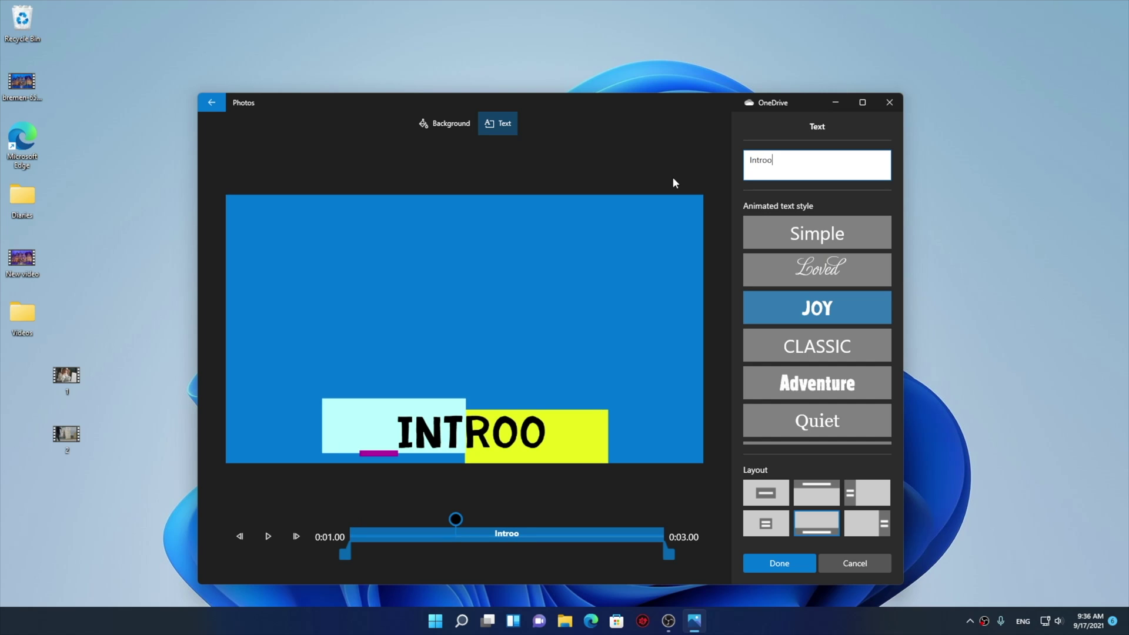
pyautogui.press('BackSpace')
pyautogui.click(779, 563)
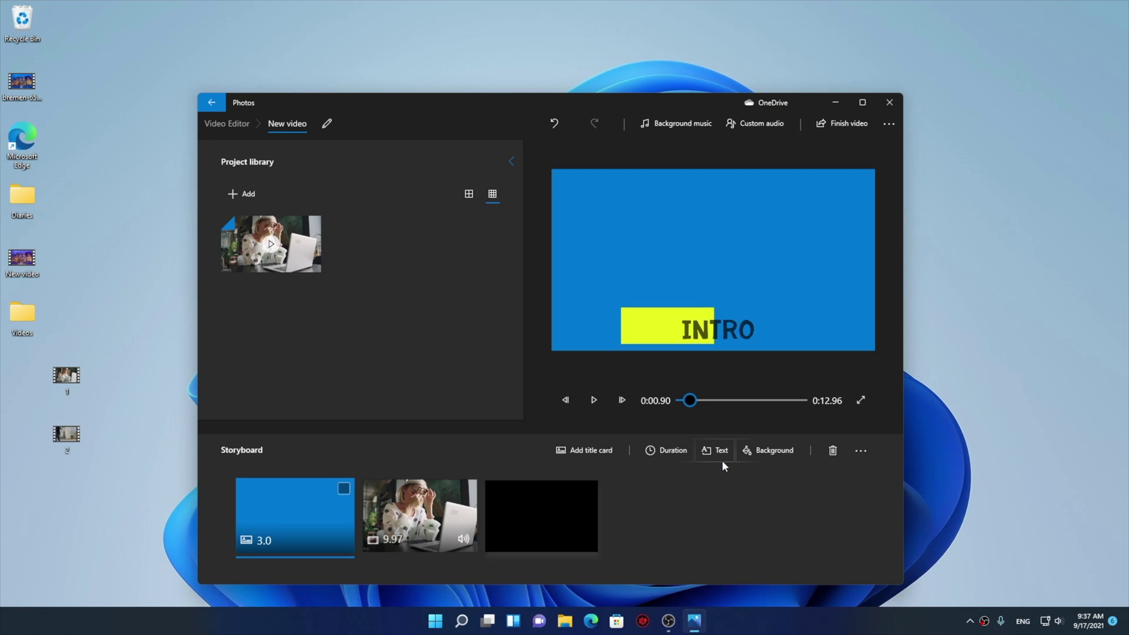
# Give the Intro card a white background and return to the Collection
pyautogui.click(722, 461)
pyautogui.click(801, 373)
pyautogui.click(767, 171)
pyautogui.click(492, 123)
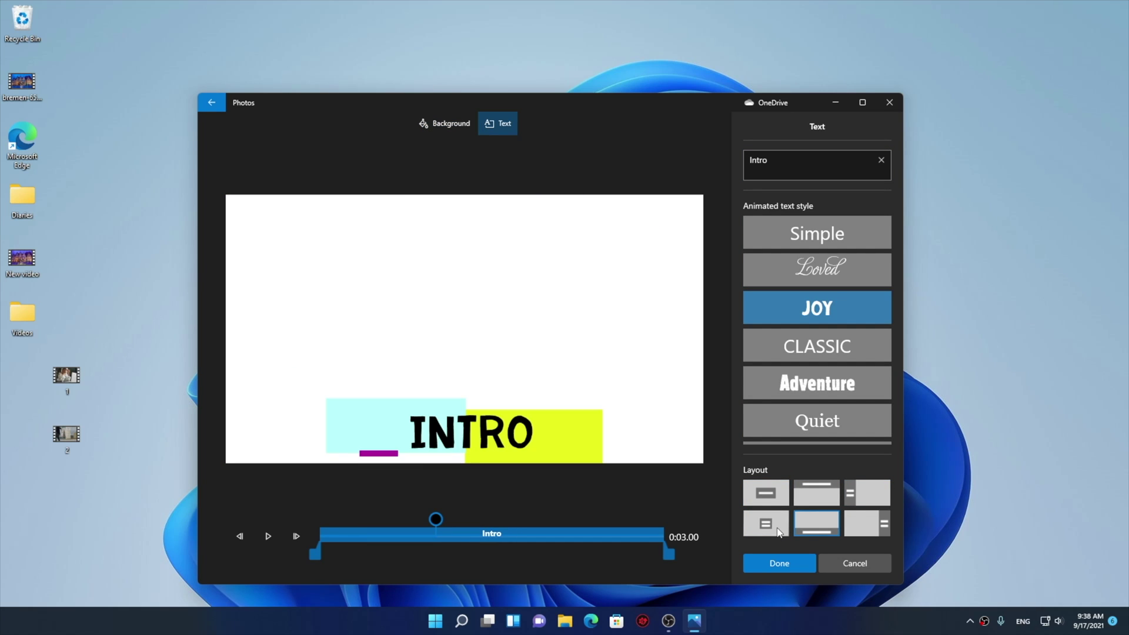
pyautogui.click(782, 564)
pyautogui.click(225, 122)
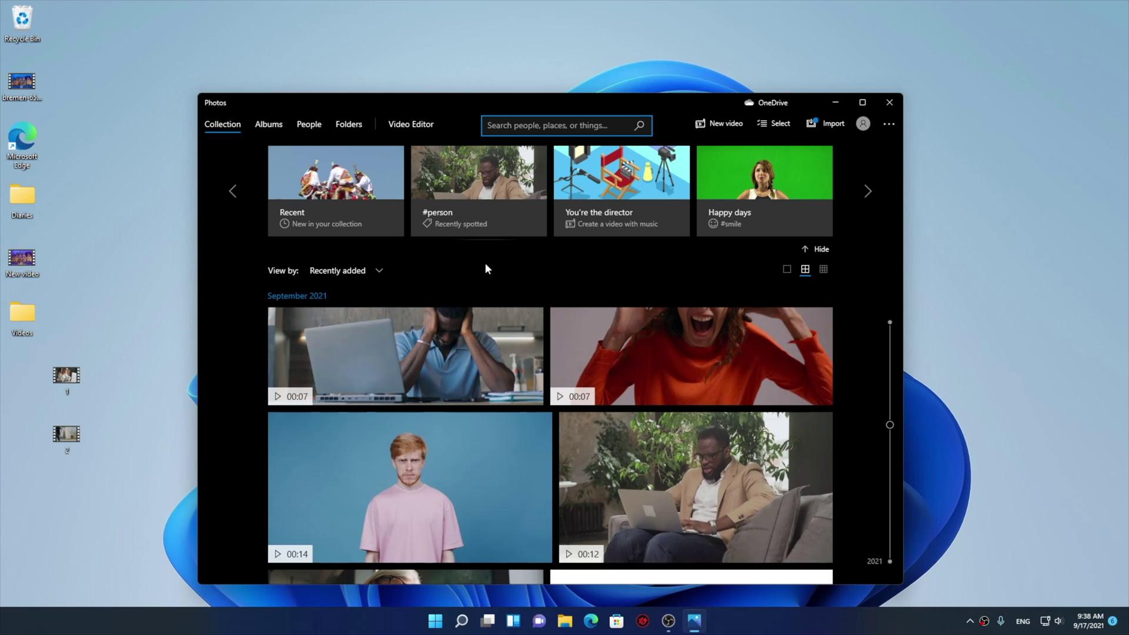
pyautogui.moveTo(436, 222)
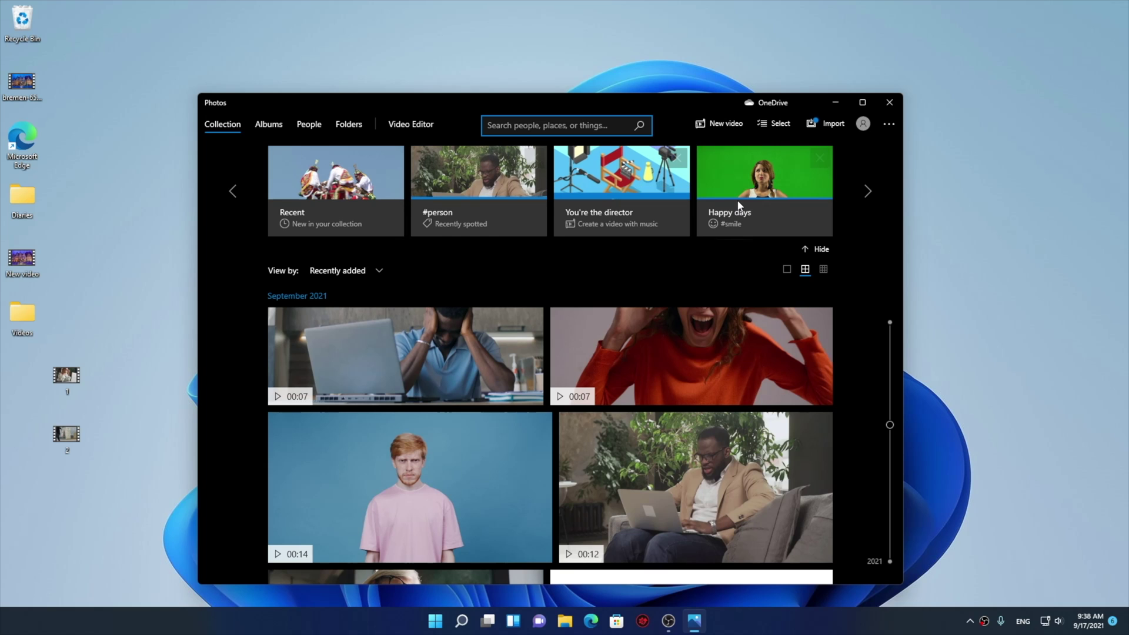
pyautogui.moveTo(734, 220)
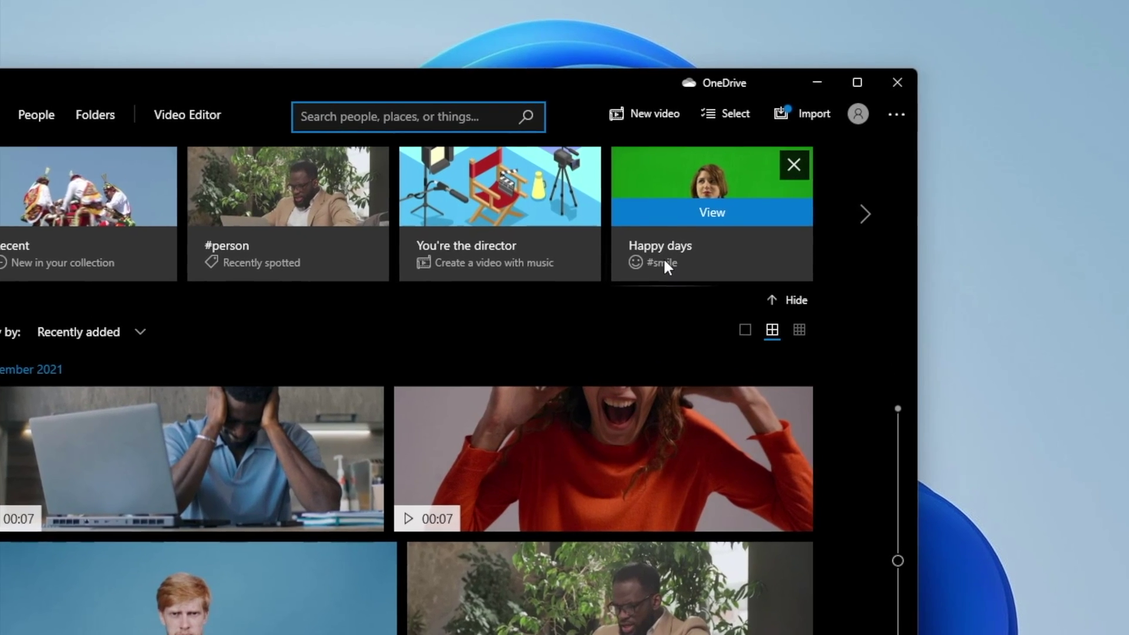
pyautogui.click(678, 253)
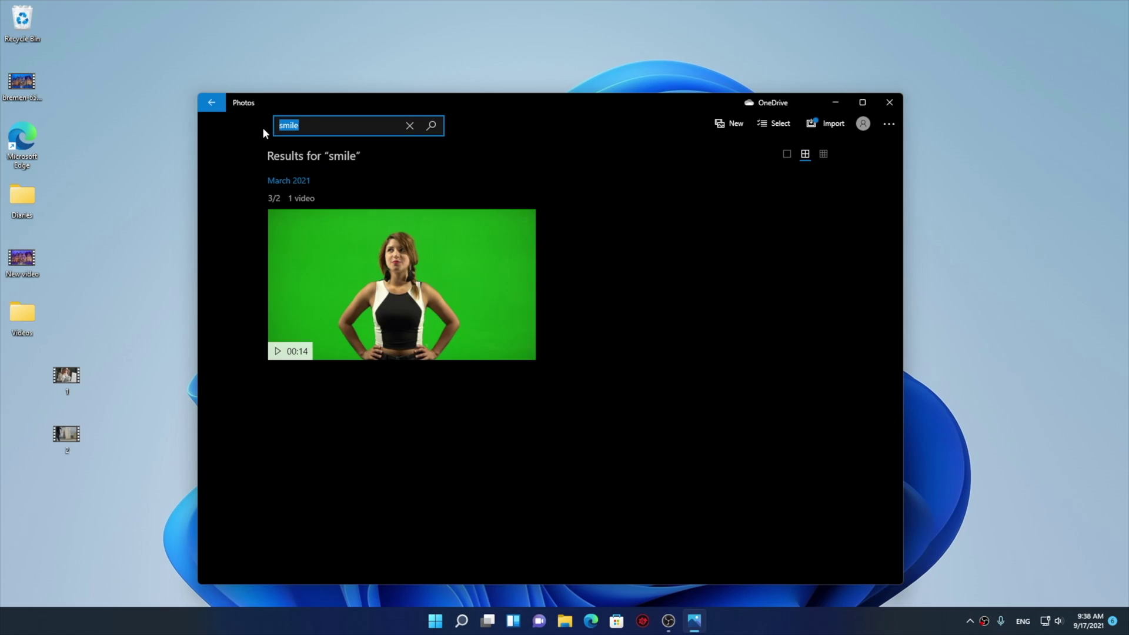
pyautogui.hotkey('alt', 'Left')
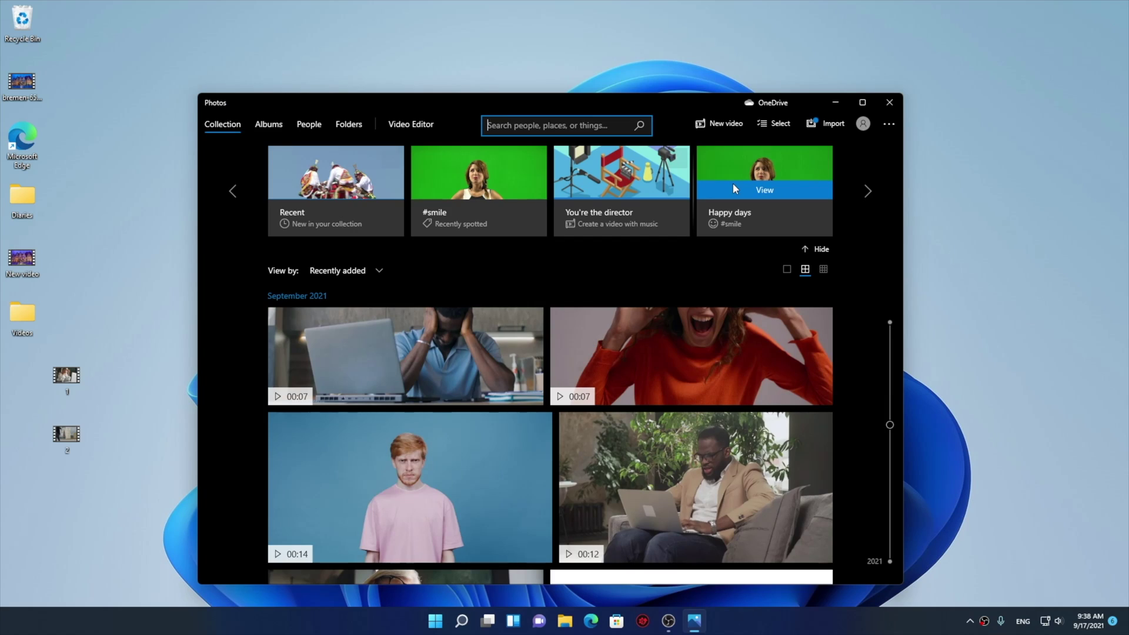
pyautogui.moveTo(482, 221)
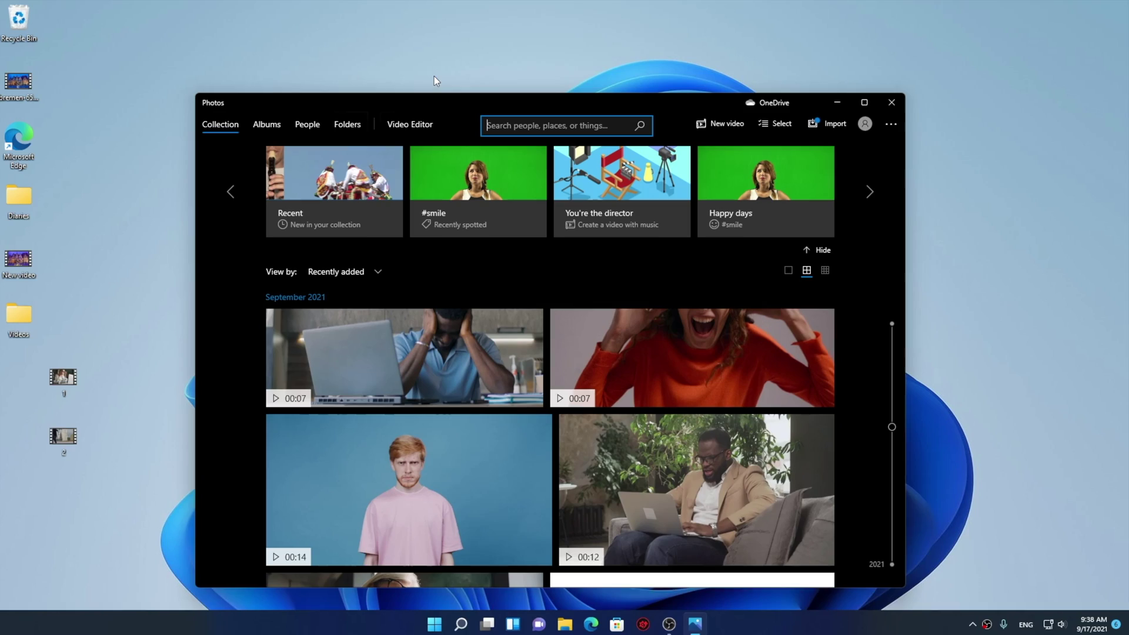
# Search the library for 'nature' and scroll through the results
pyautogui.hotkey('ctrl', 'e')
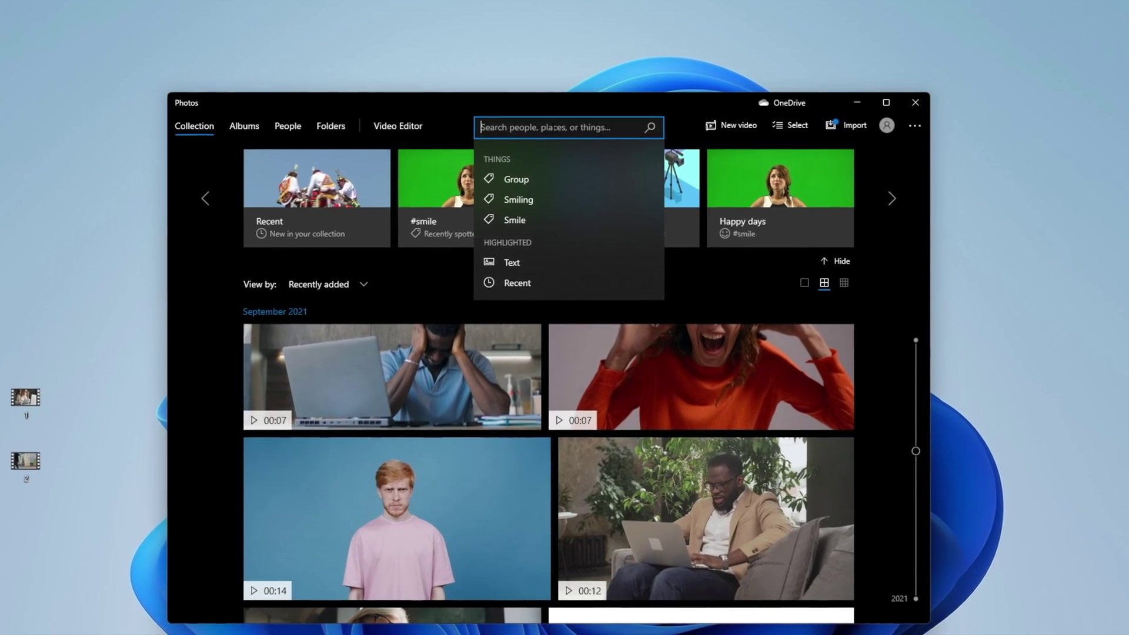
pyautogui.write('nature')
pyautogui.press('Return')
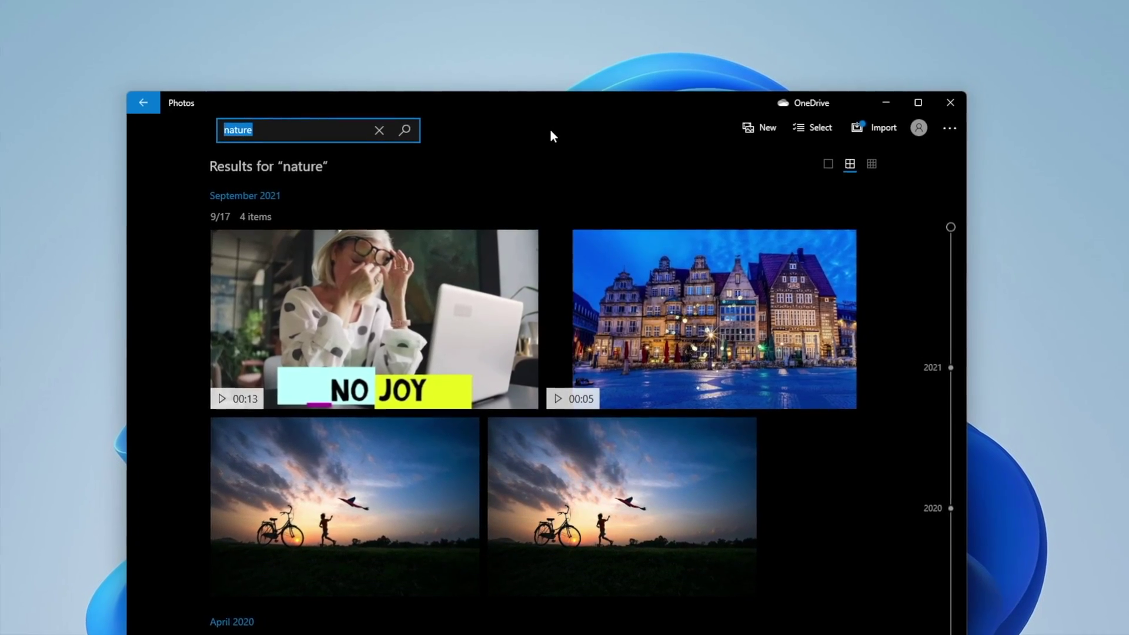
pyautogui.scroll(-5, 555, 535)
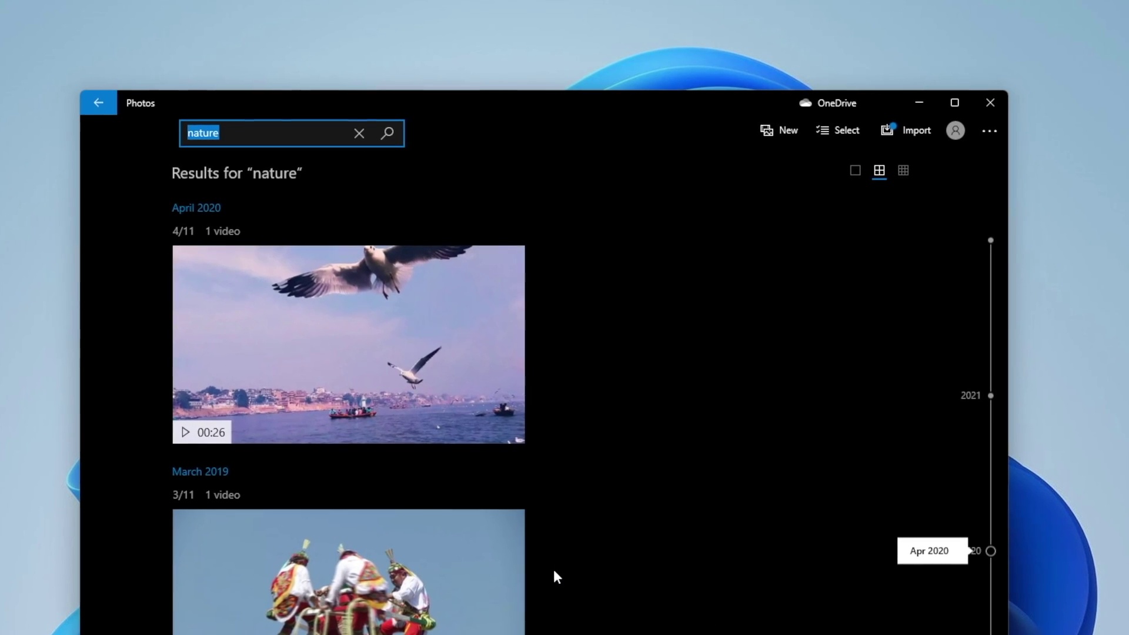
pyautogui.scroll(5, 552, 574)
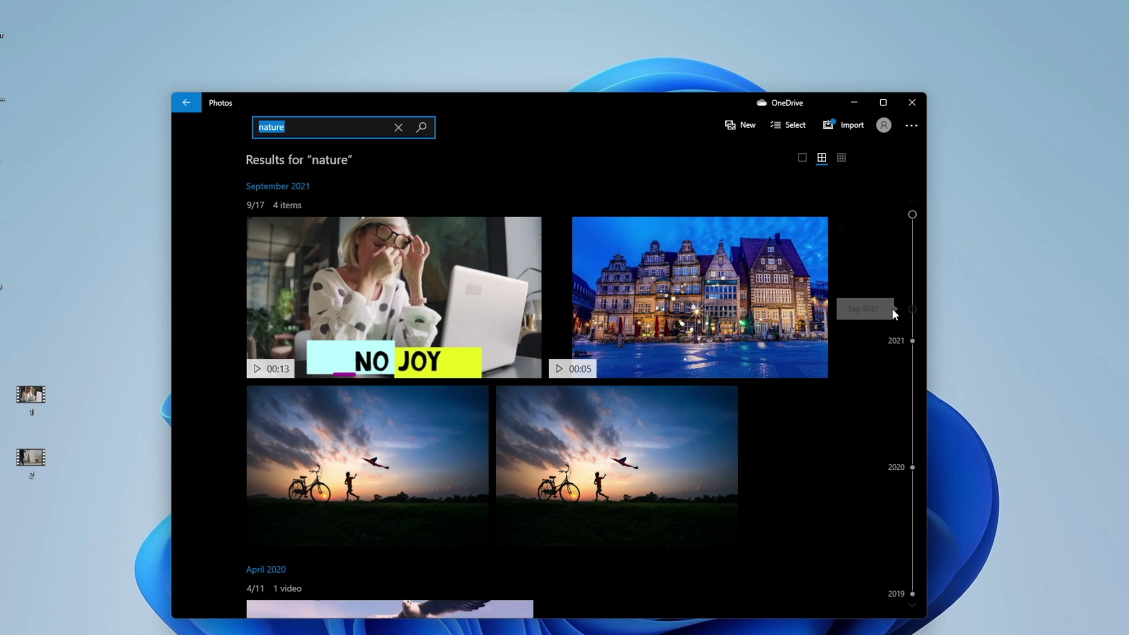
pyautogui.scroll(-5, 878, 303)
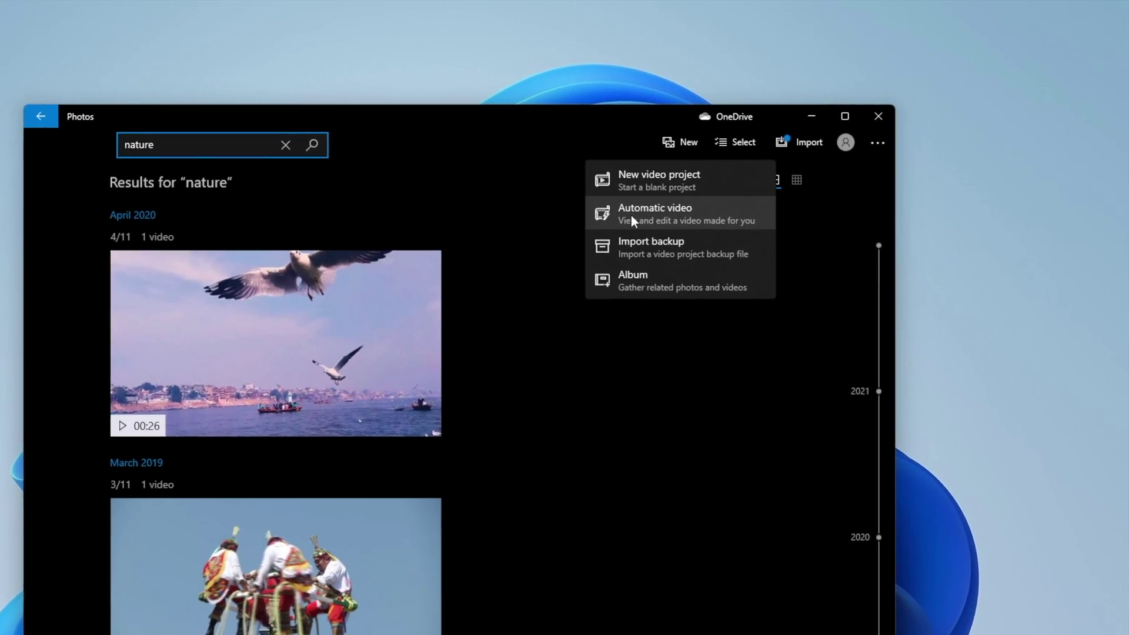
# Make an automatic video from the nature results, then play the project from its Intro card
pyautogui.click(618, 222)
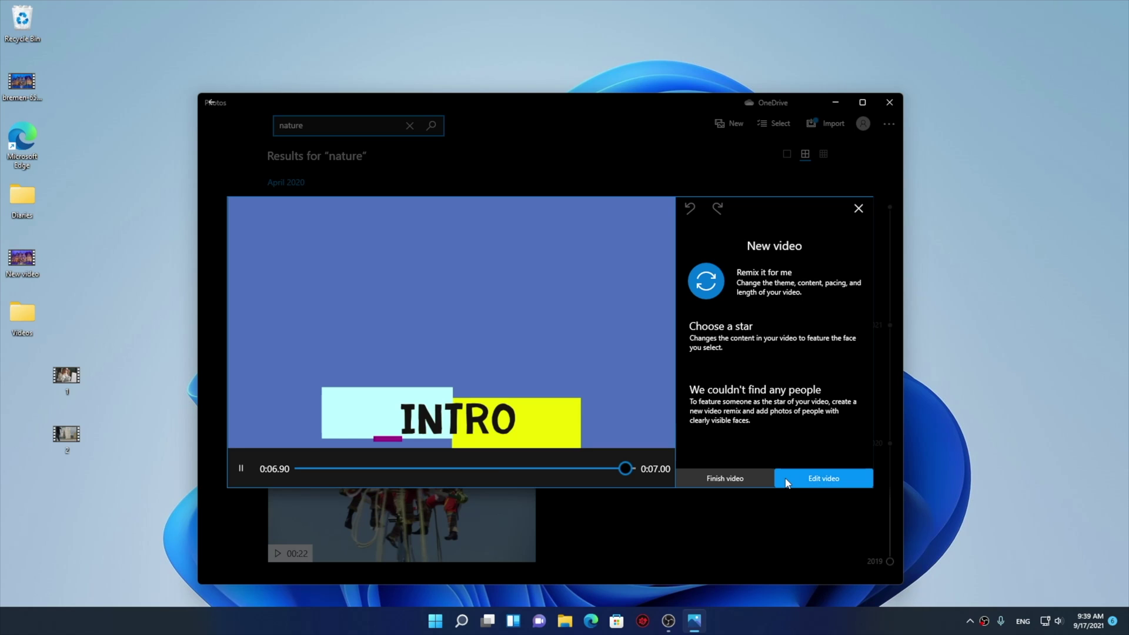
pyautogui.click(788, 476)
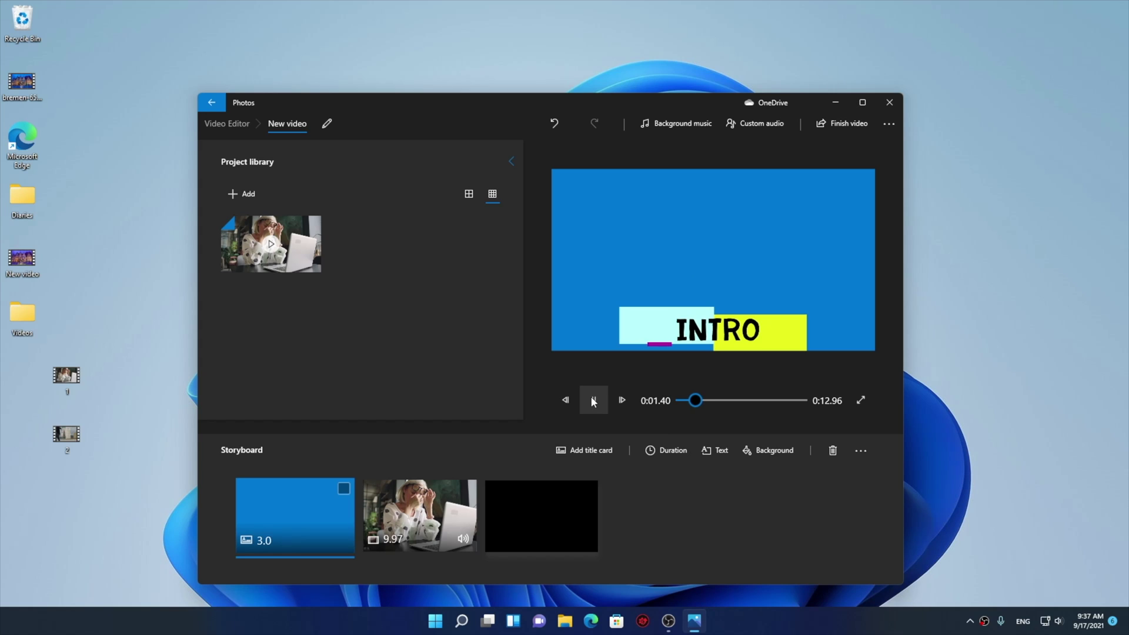